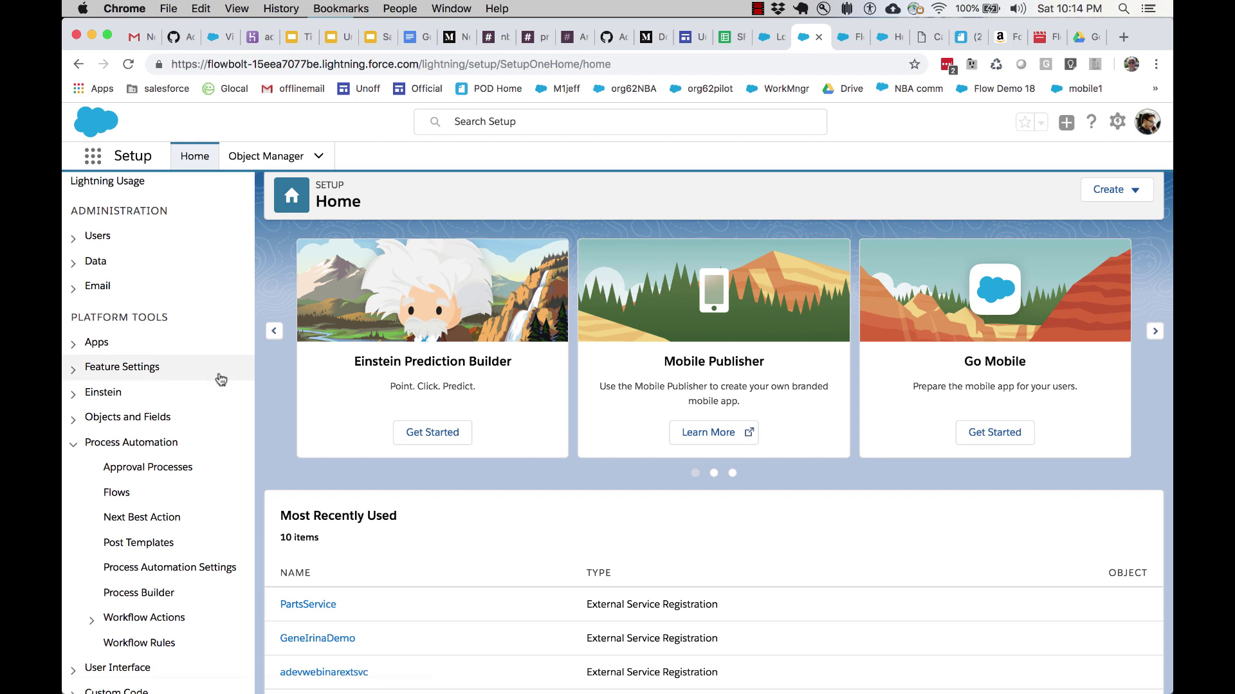
Step: Search Setup's Quick Find for 'flow' and open the Flows page under Process Automation
scroll(220, 380, "up", 4)
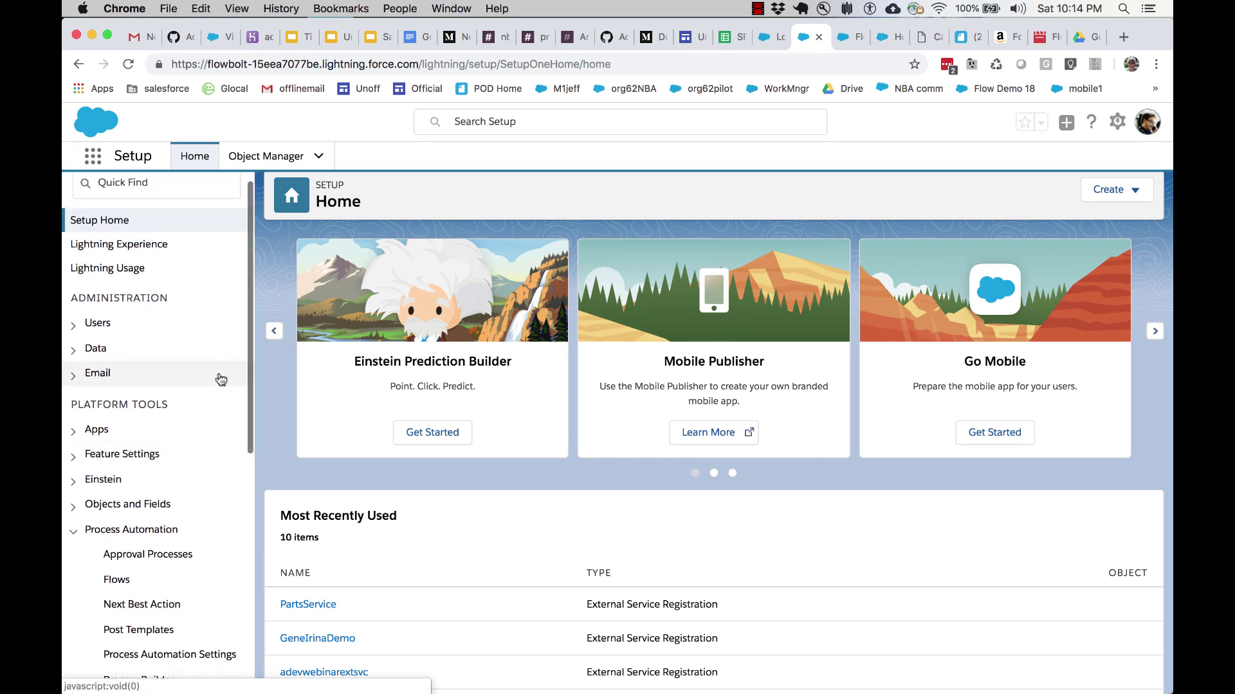
left_click(174, 204)
type("flow")
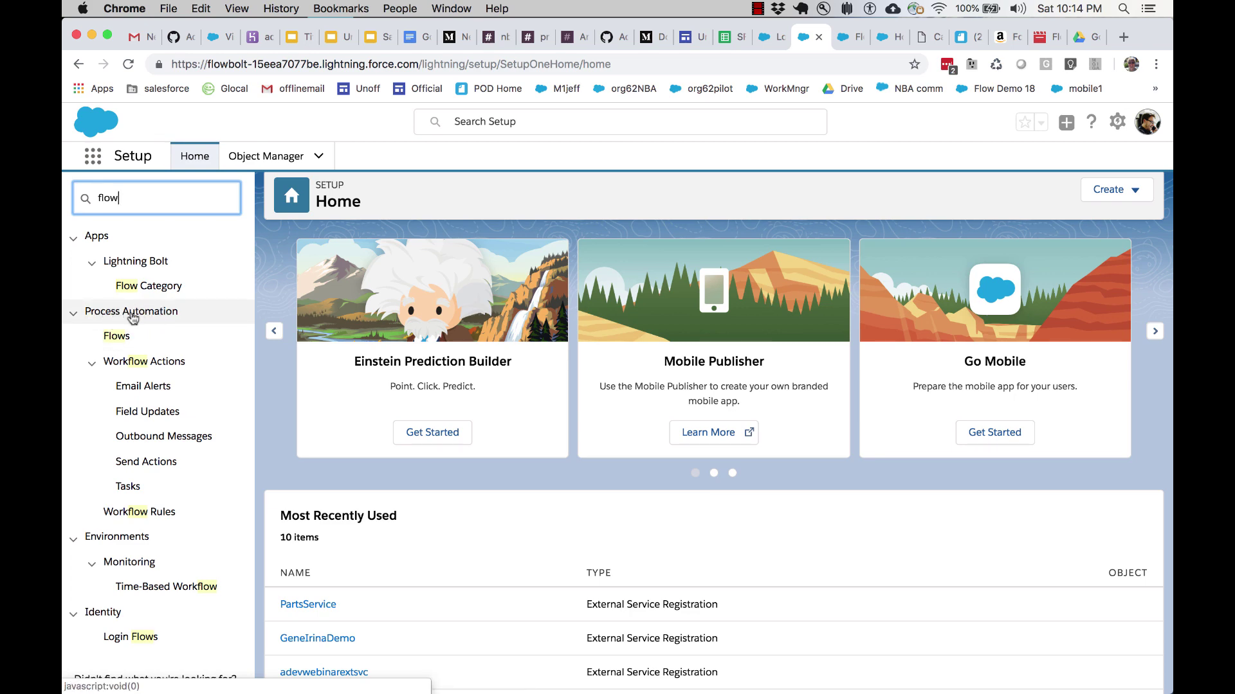
left_click(119, 337)
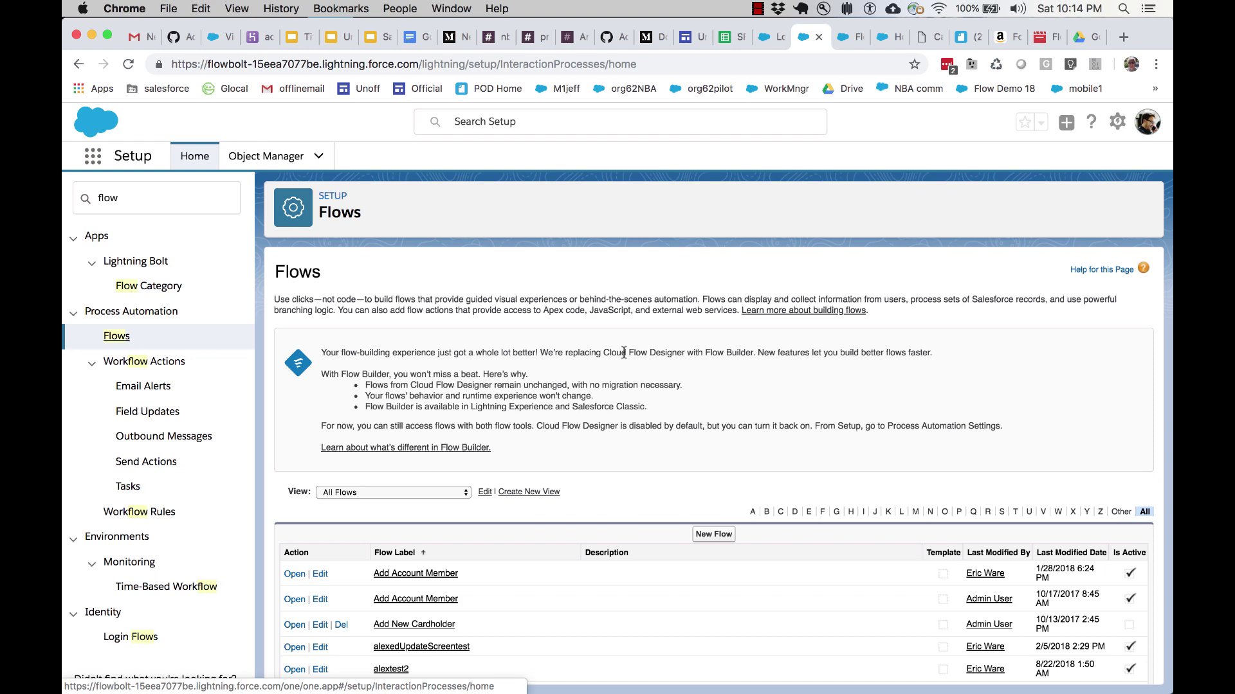
Step: Scroll down the Flows page listing the org's flows to start a new blank flow
scroll(663, 405, "down", 8)
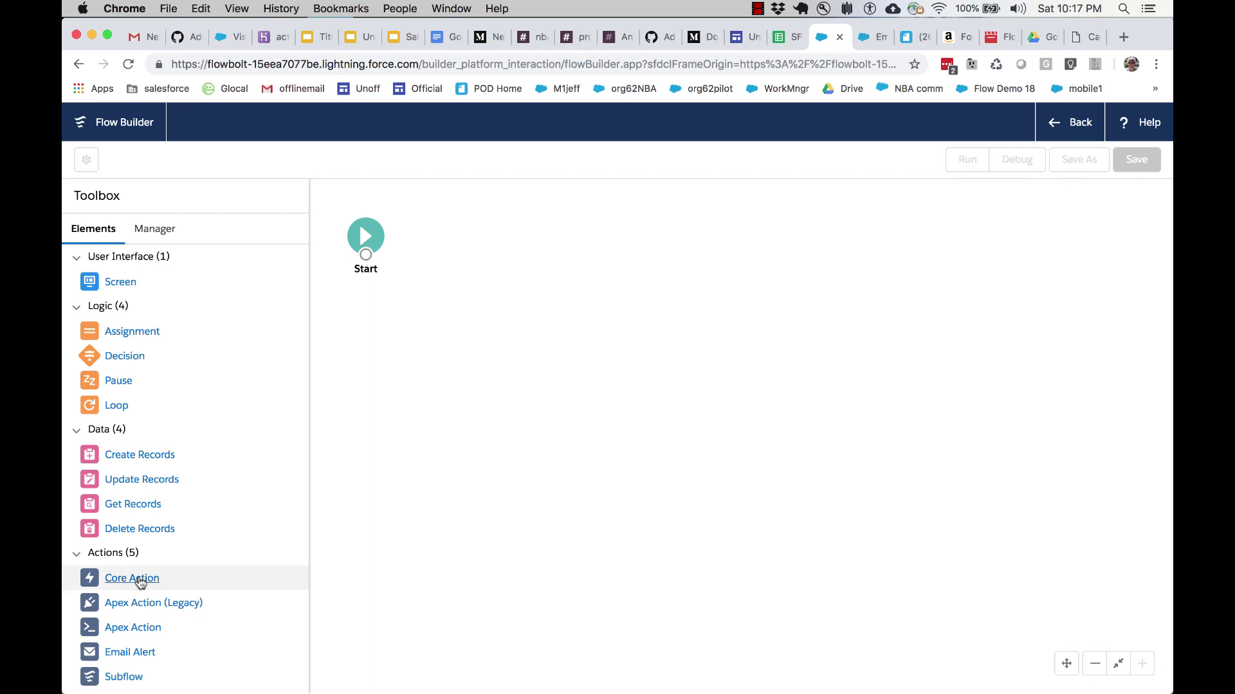
Step: Add a Core Action to the canvas and choose Send Email from an 'email' search
left_click_drag(135, 580, 477, 251)
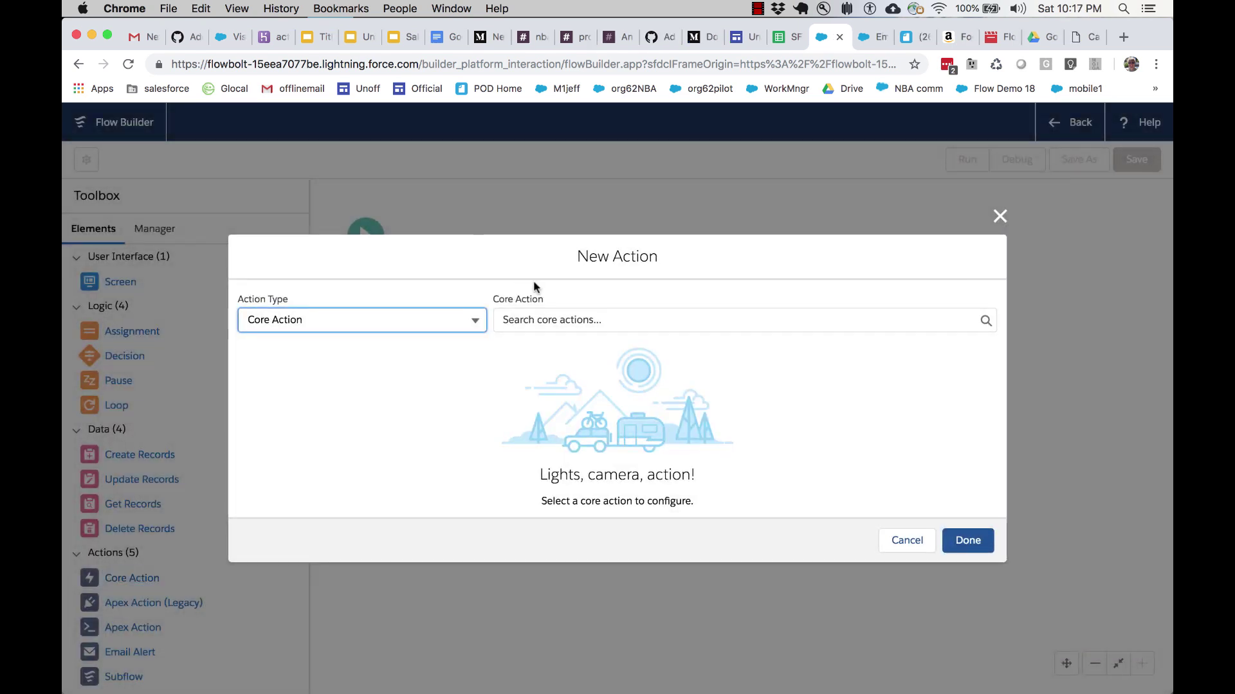
left_click(587, 319)
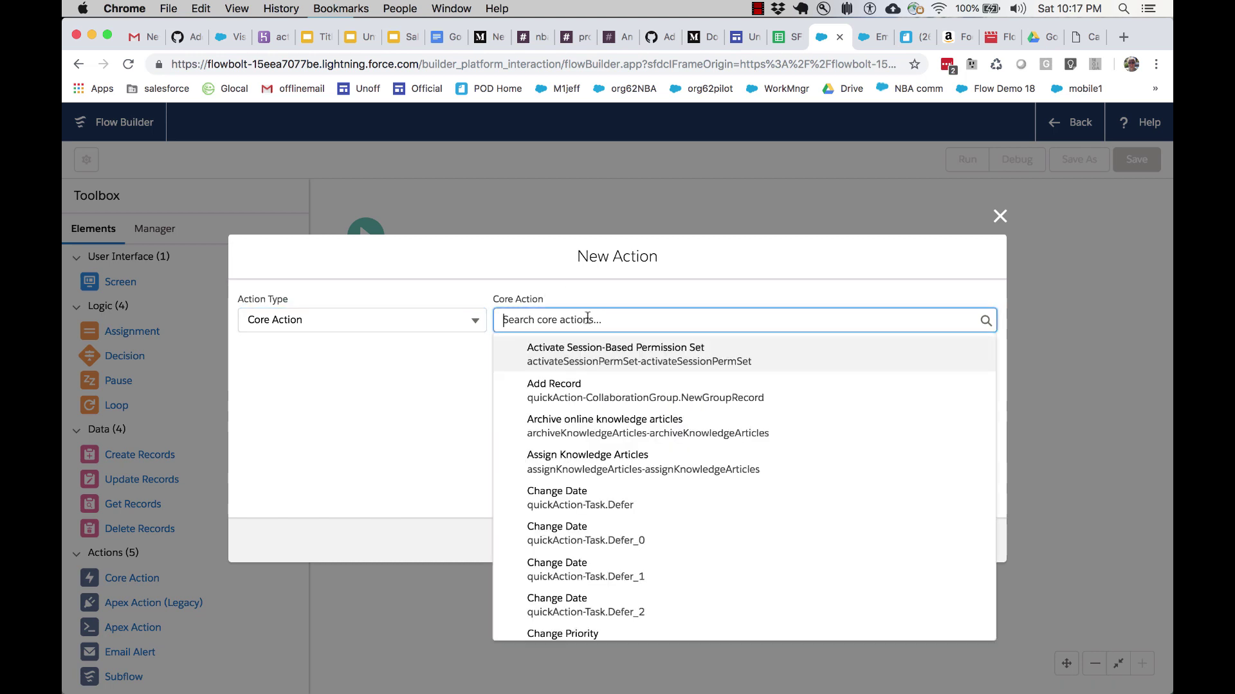
type("email")
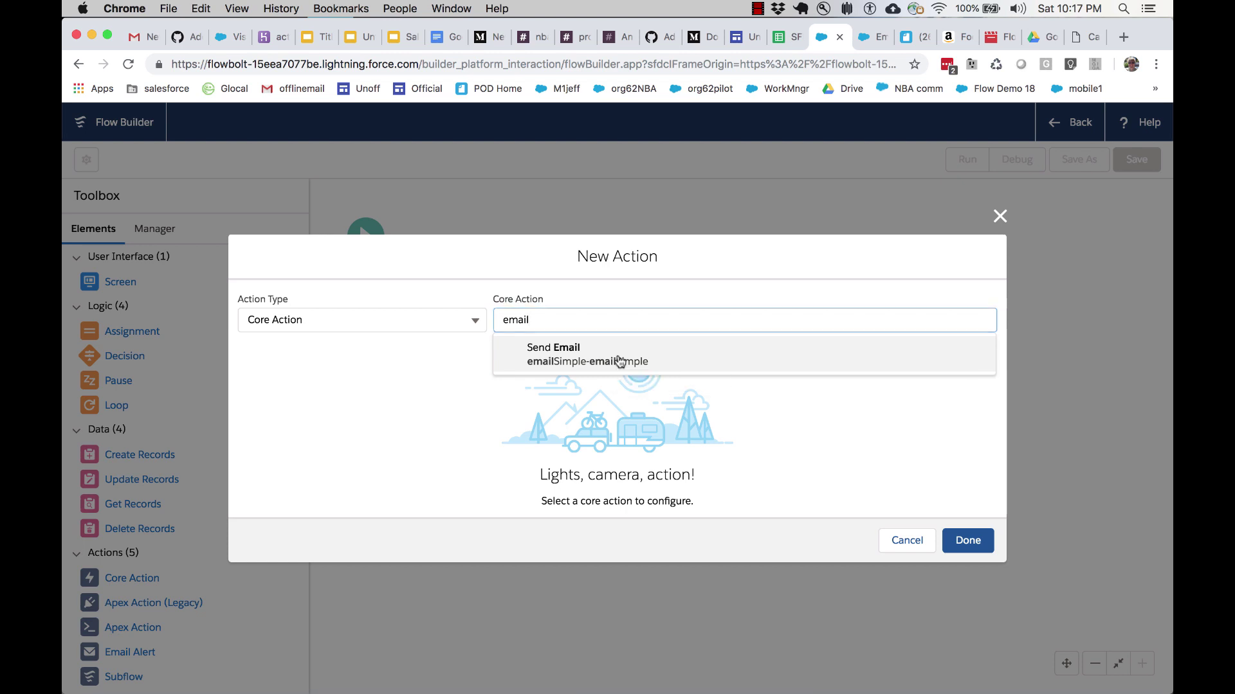
left_click(620, 361)
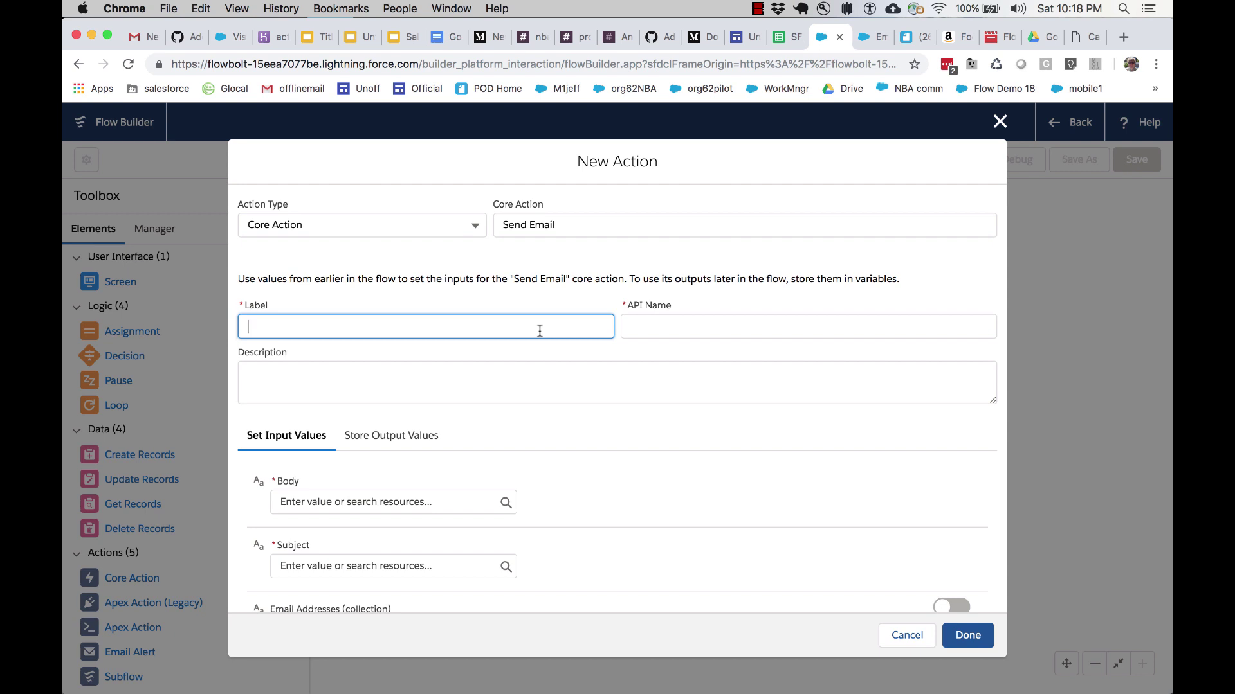
Step: Label the action 'Send an Email to Myself' with description 'This is from Lesson 1a of the flow tutorial.'
type("Send an Email to myself")
key("BackSpace")
key("BackSpace")
key("BackSpace")
key("BackSpace")
key("BackSpace")
key("BackSpace")
type("Myself")
left_click(569, 364)
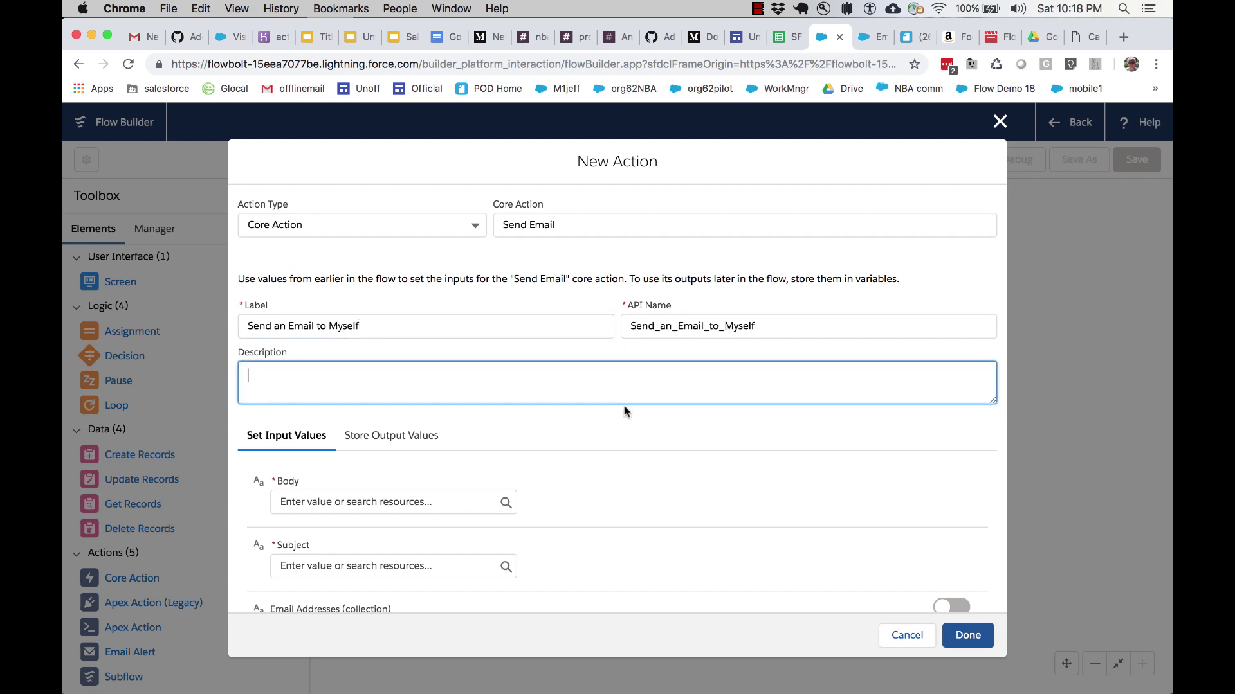
left_click_drag(630, 327, 767, 331)
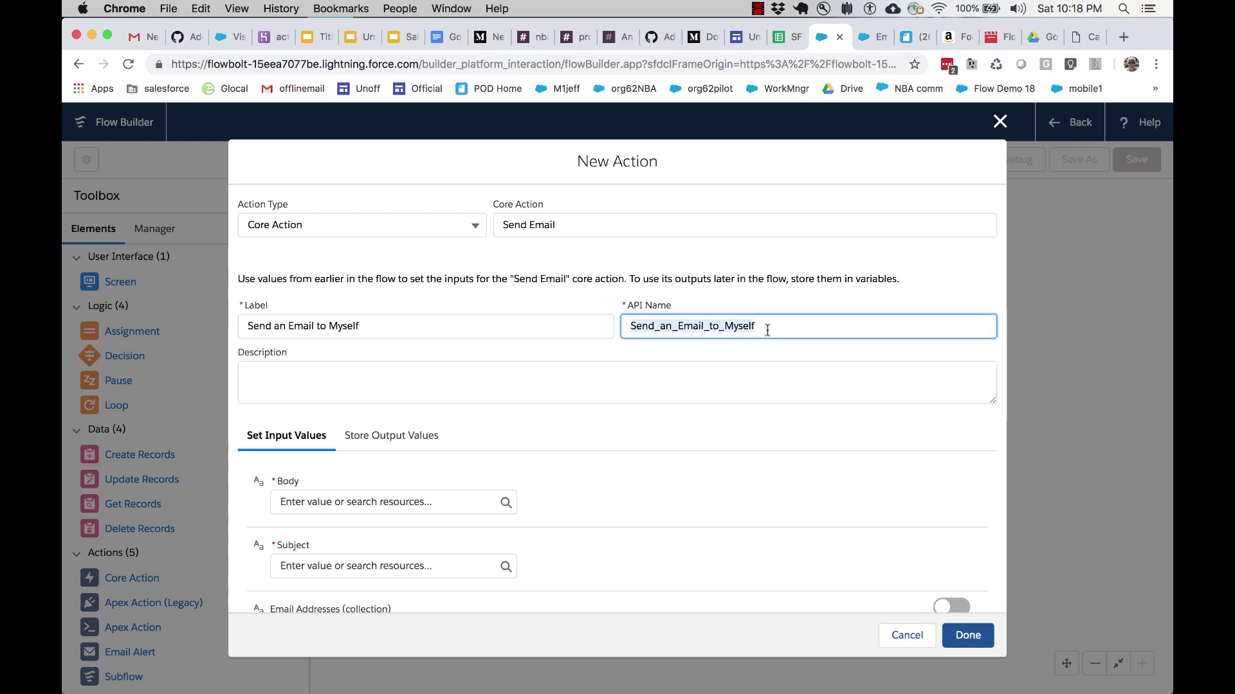
left_click(676, 375)
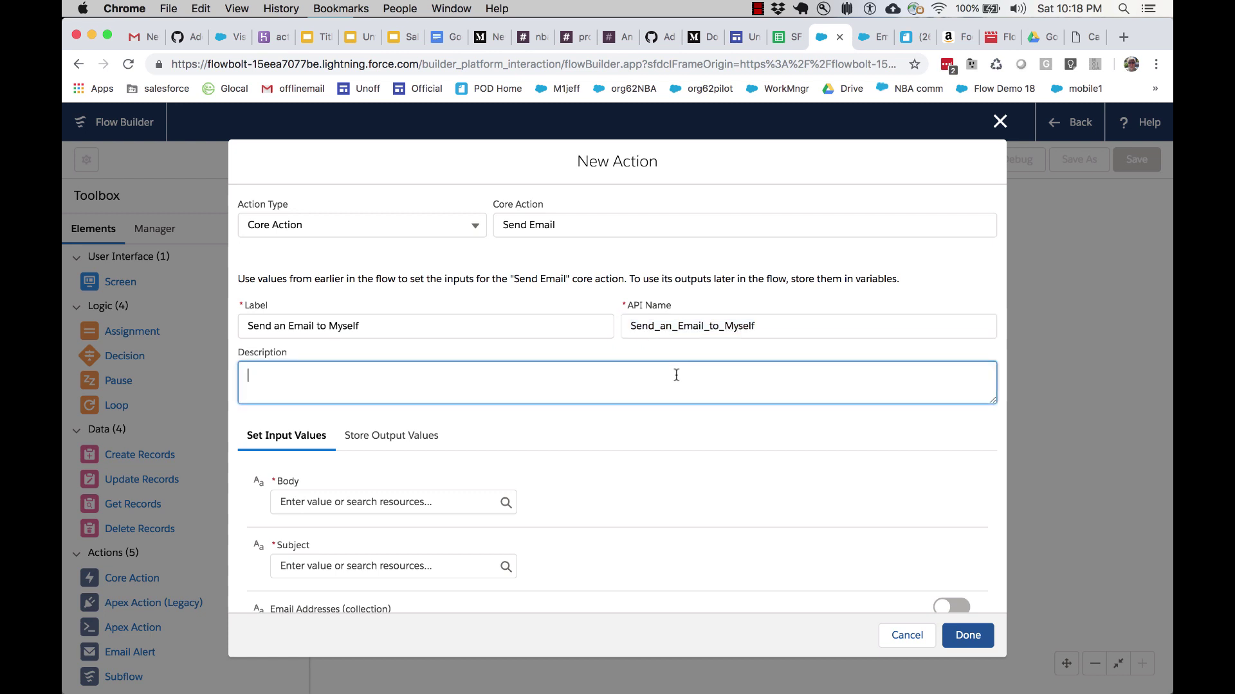
type("This is from Lesson 1a of the fl")
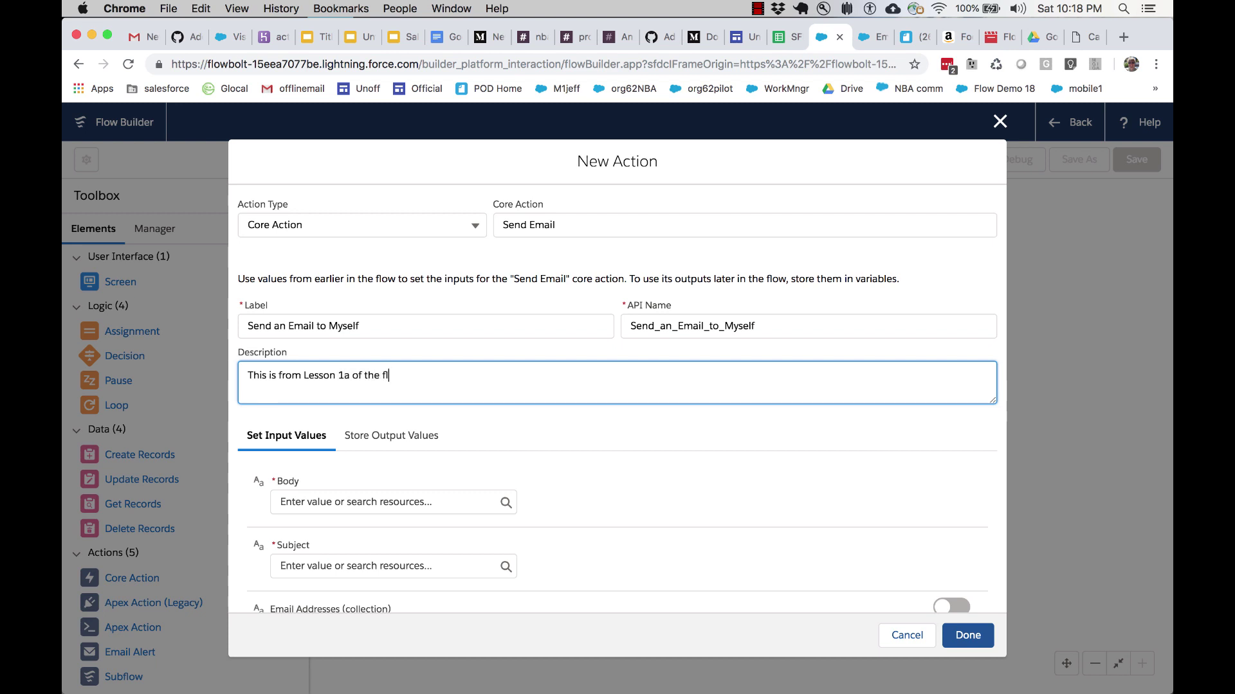
type("ow tutorial.")
scroll(614, 483, "down", 5)
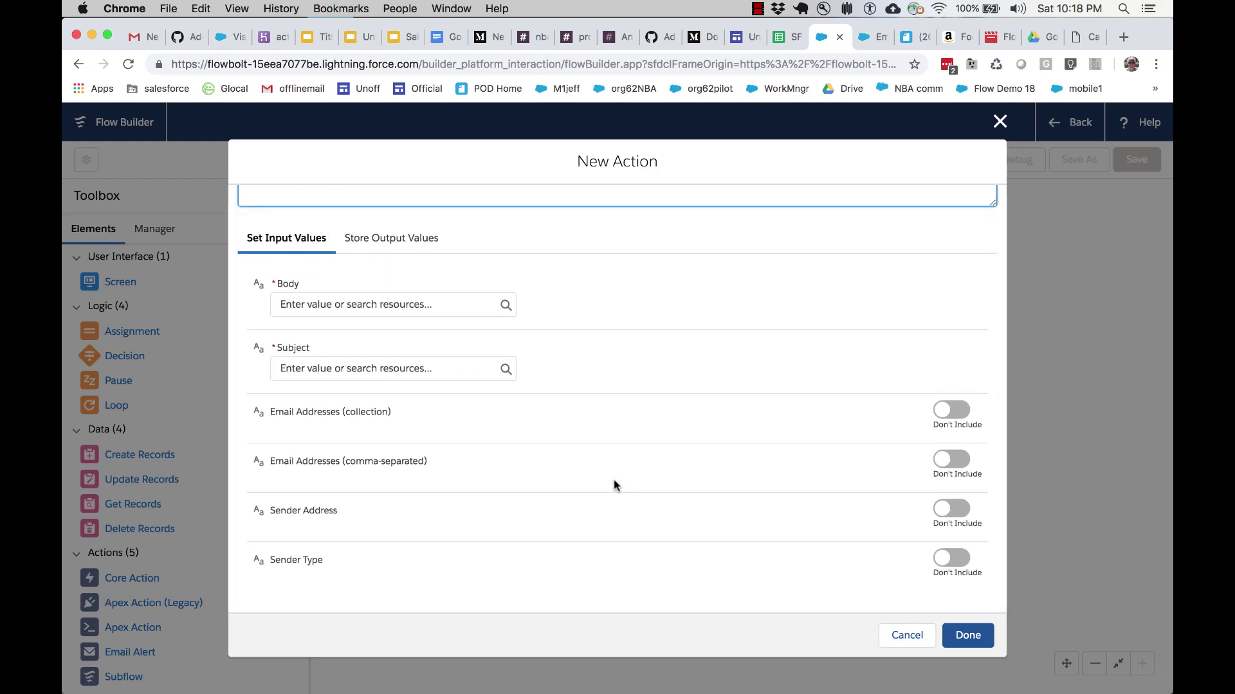
left_click(613, 480)
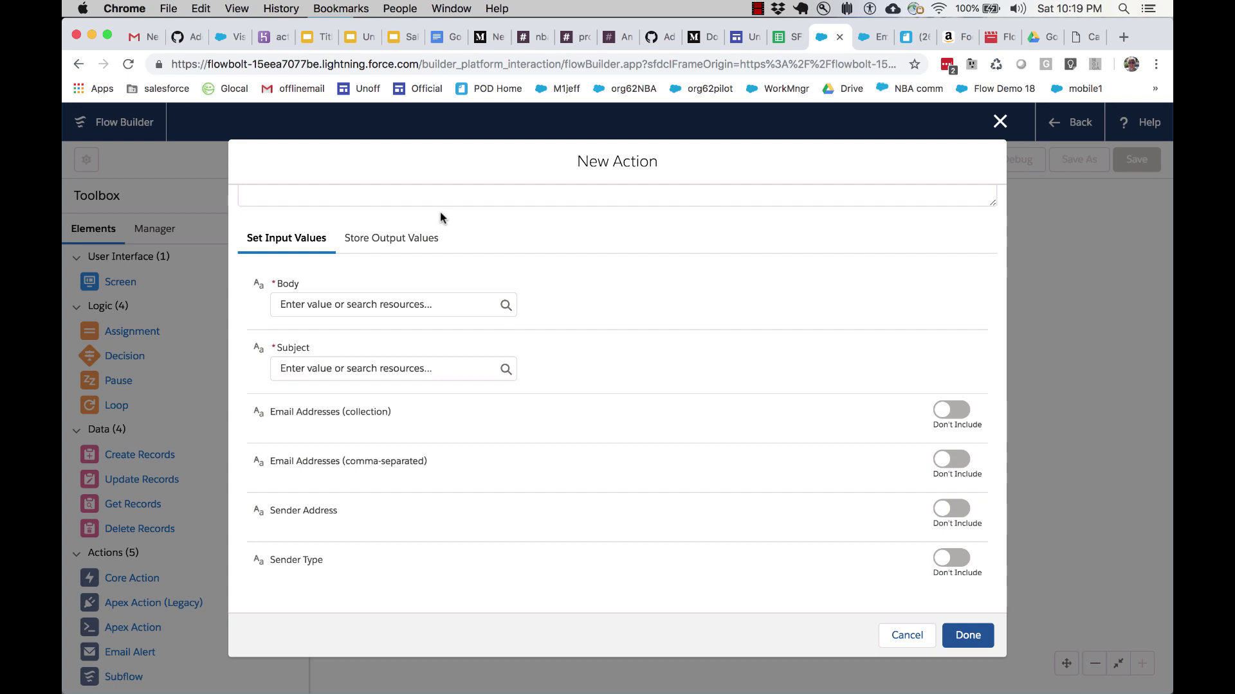
left_click(396, 303)
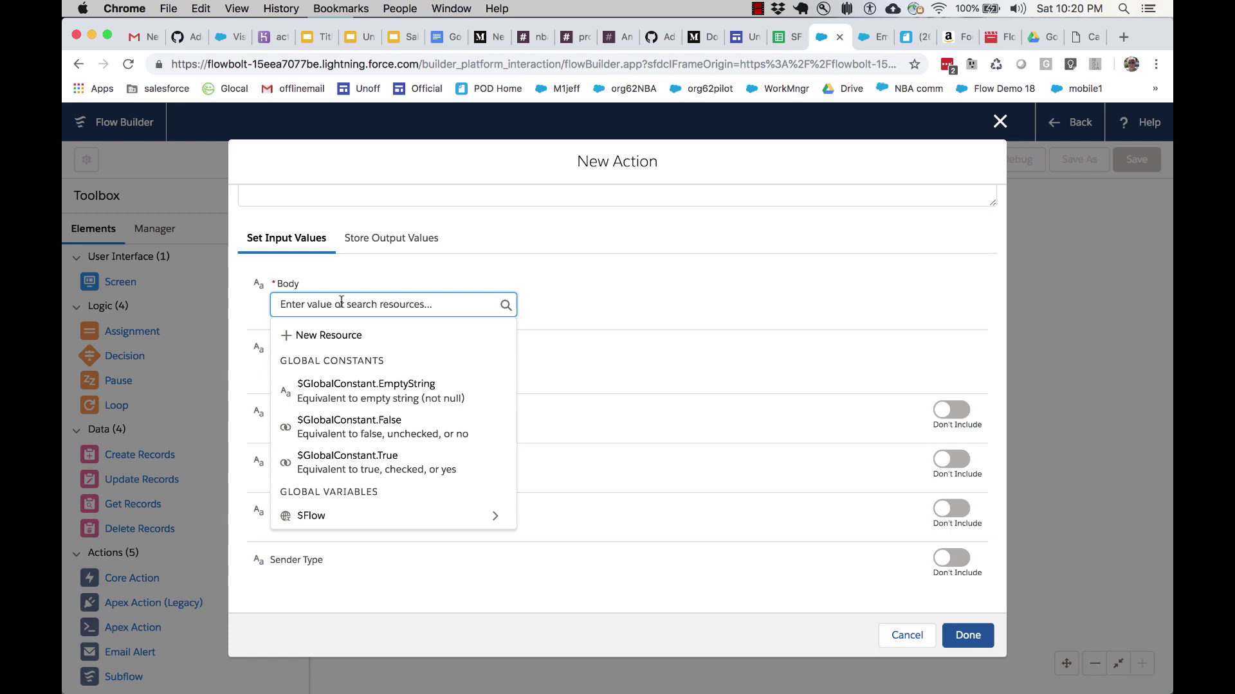
Step: Set Body to 'This is the body of the email' and Subject to 'This is the subject line of the email'
type("This is the bod")
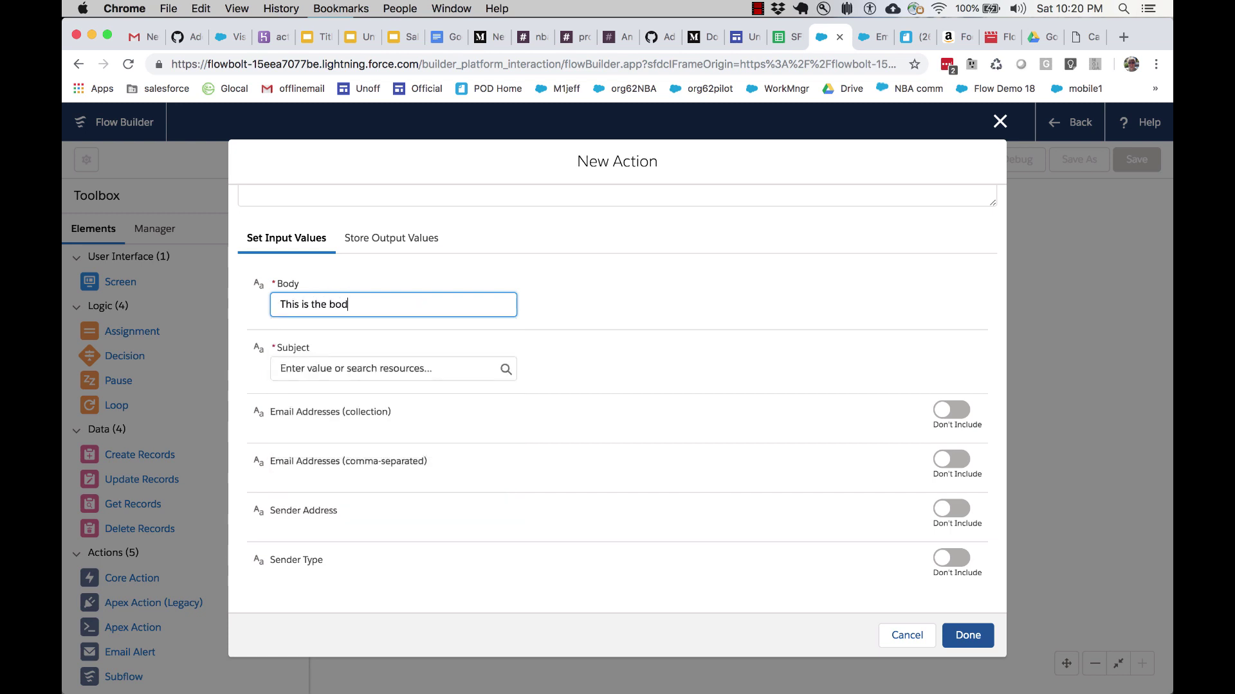
type("y of the email")
left_click(331, 366)
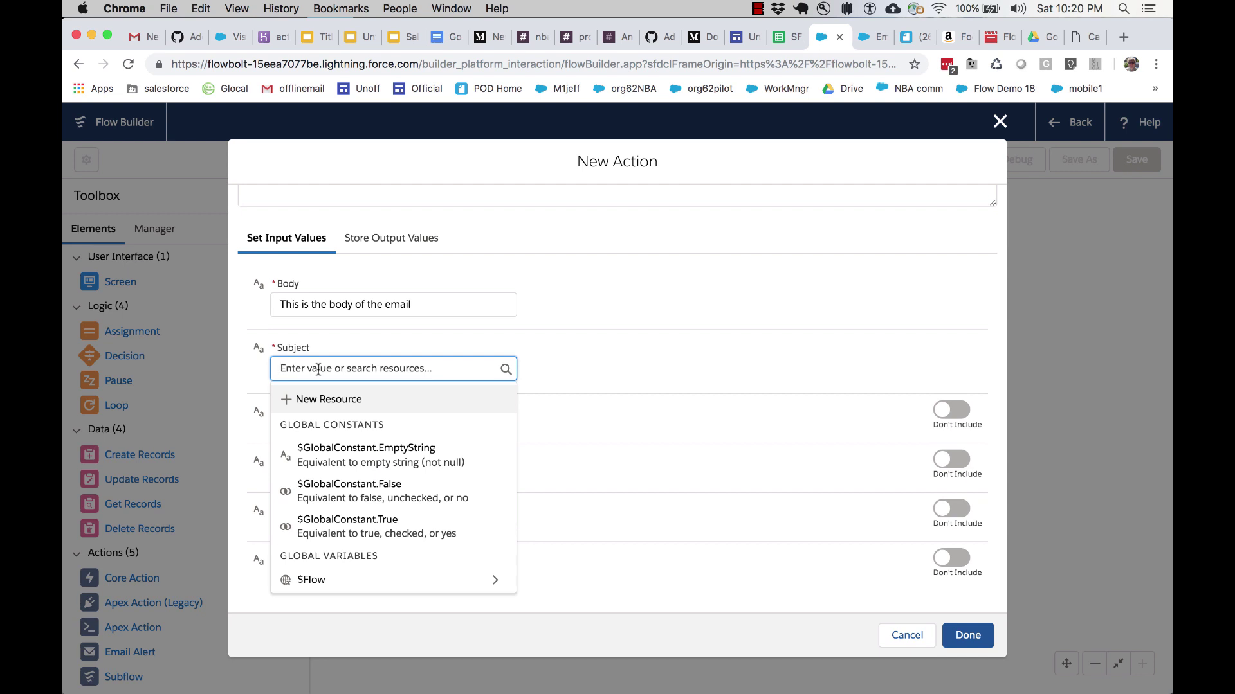
type("This is the s")
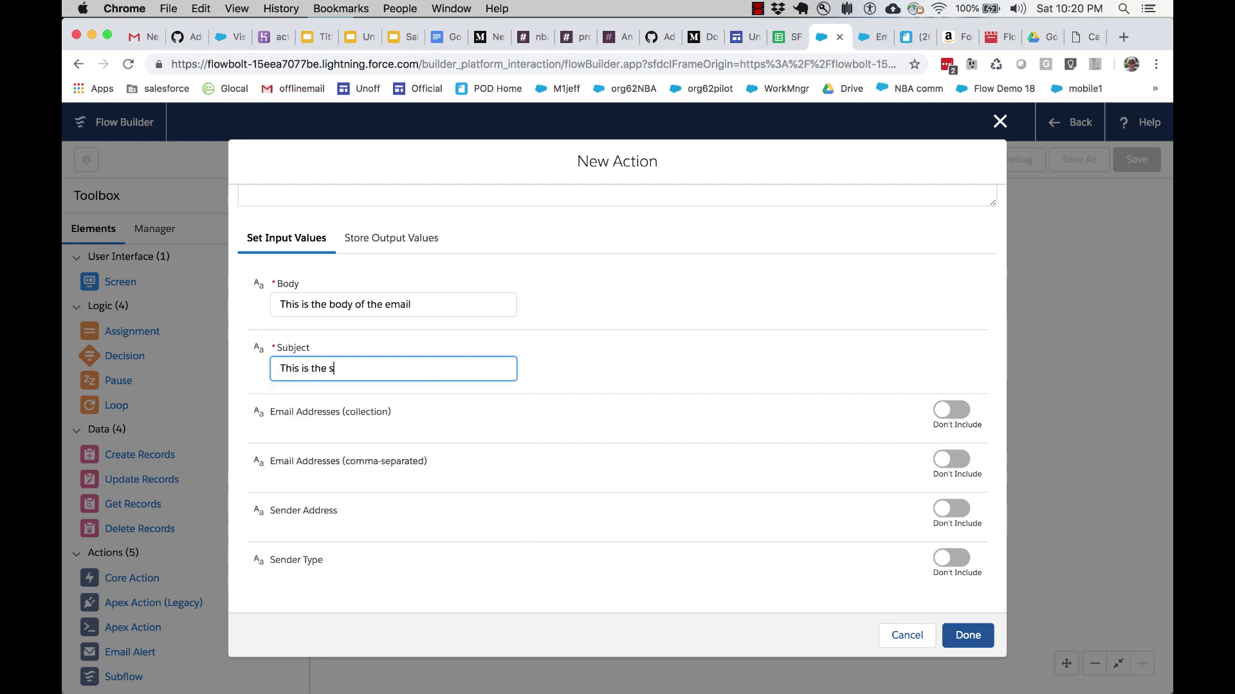
type("ubject line of the email")
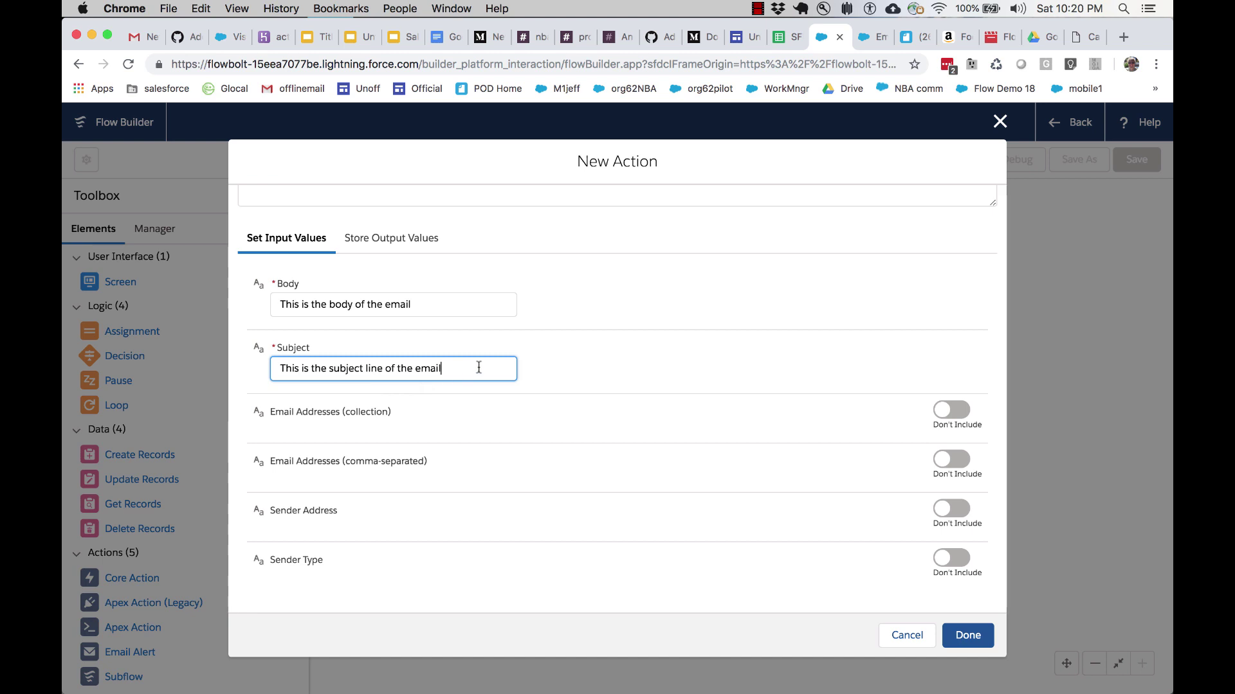
left_click_drag(477, 367, 279, 372)
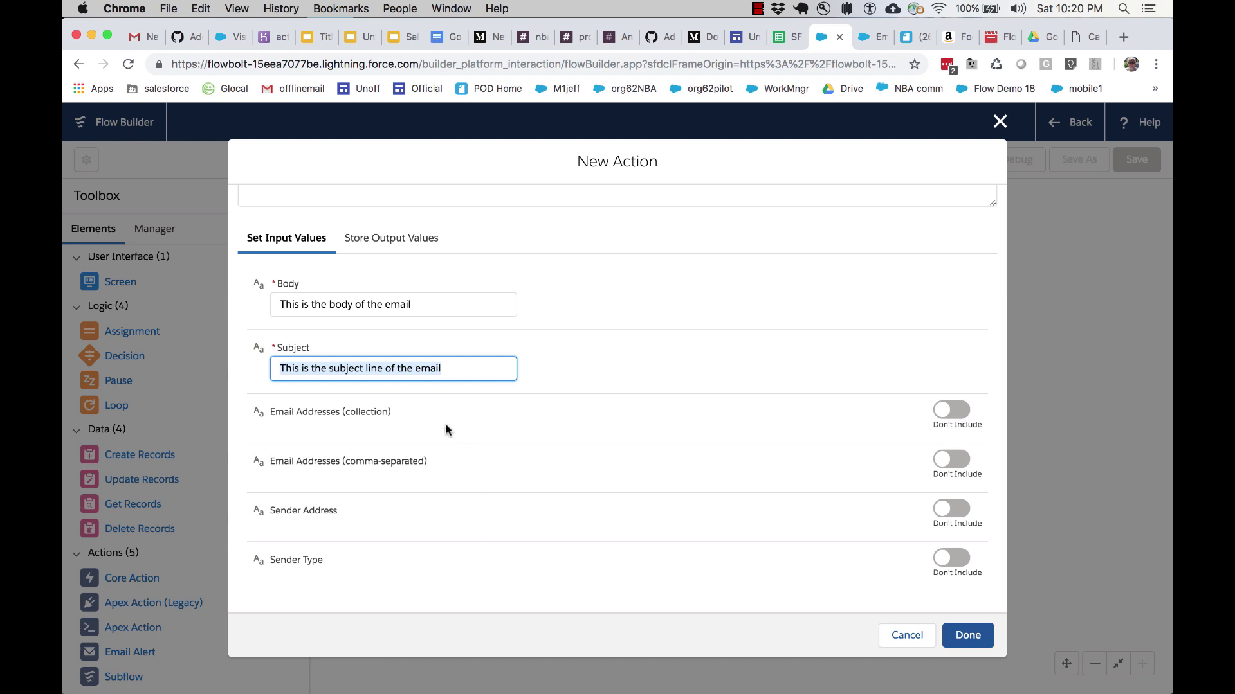
Step: Include Sender Address and enter the sender's Salesforce e-mail address
left_click(963, 511)
left_click(381, 530)
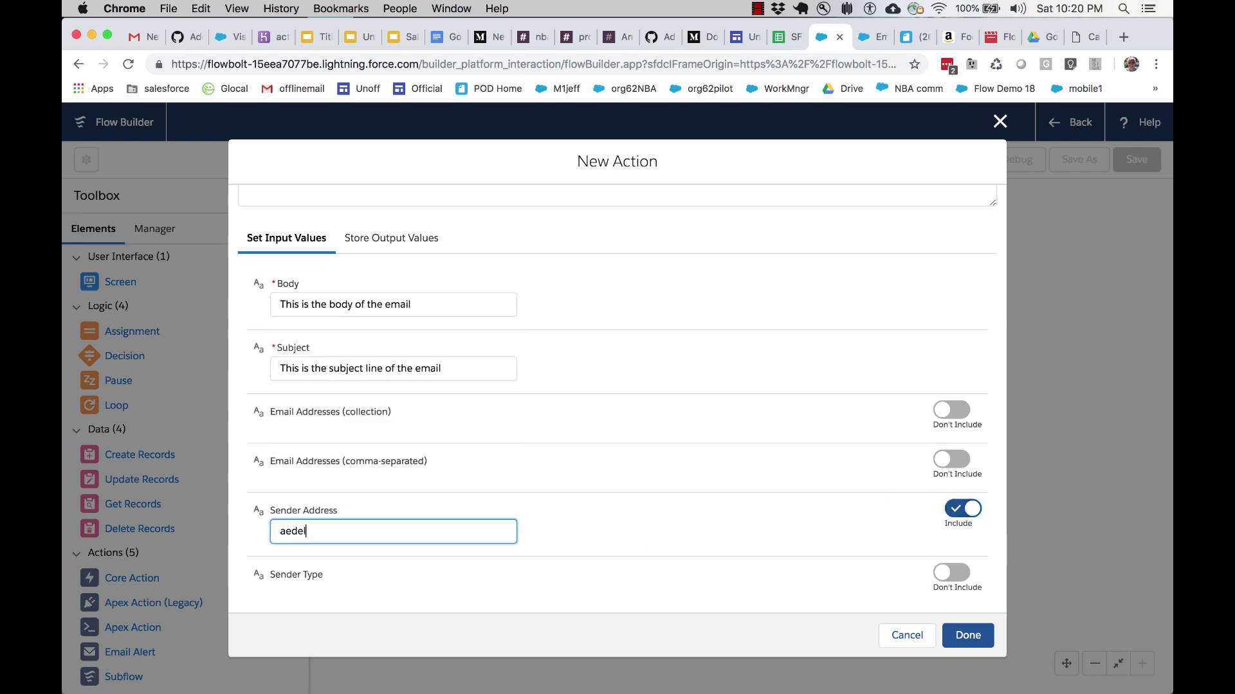
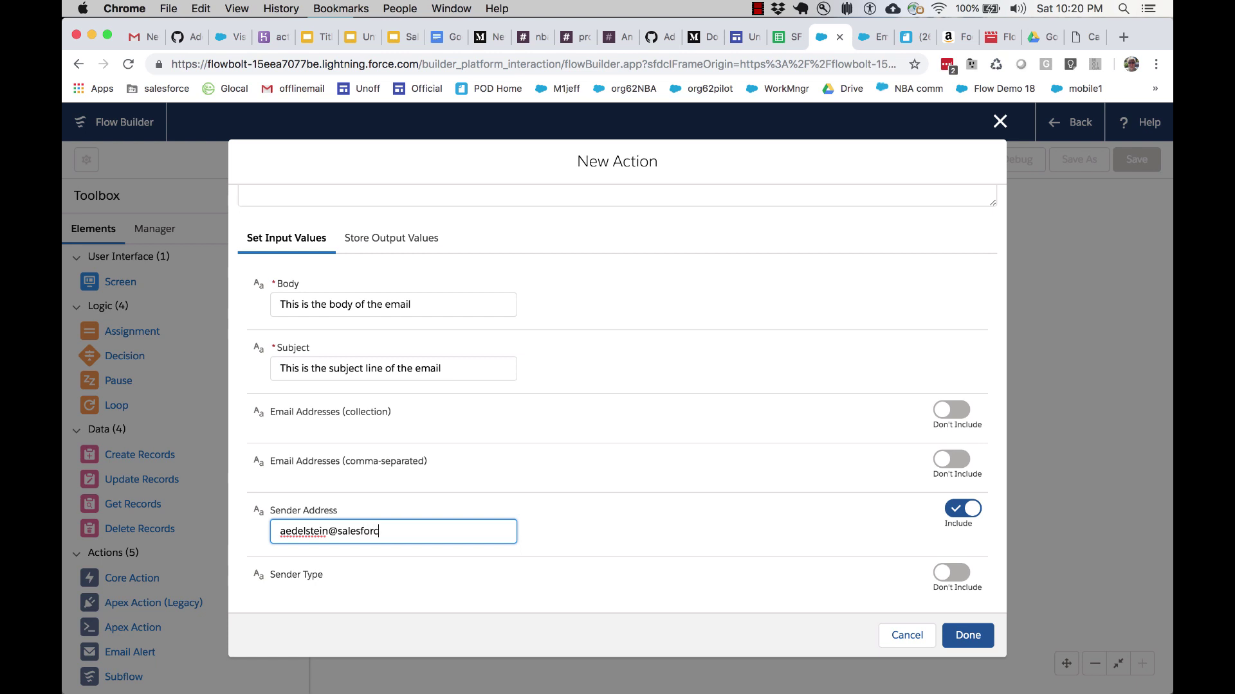
scroll(630, 526, "down", 1)
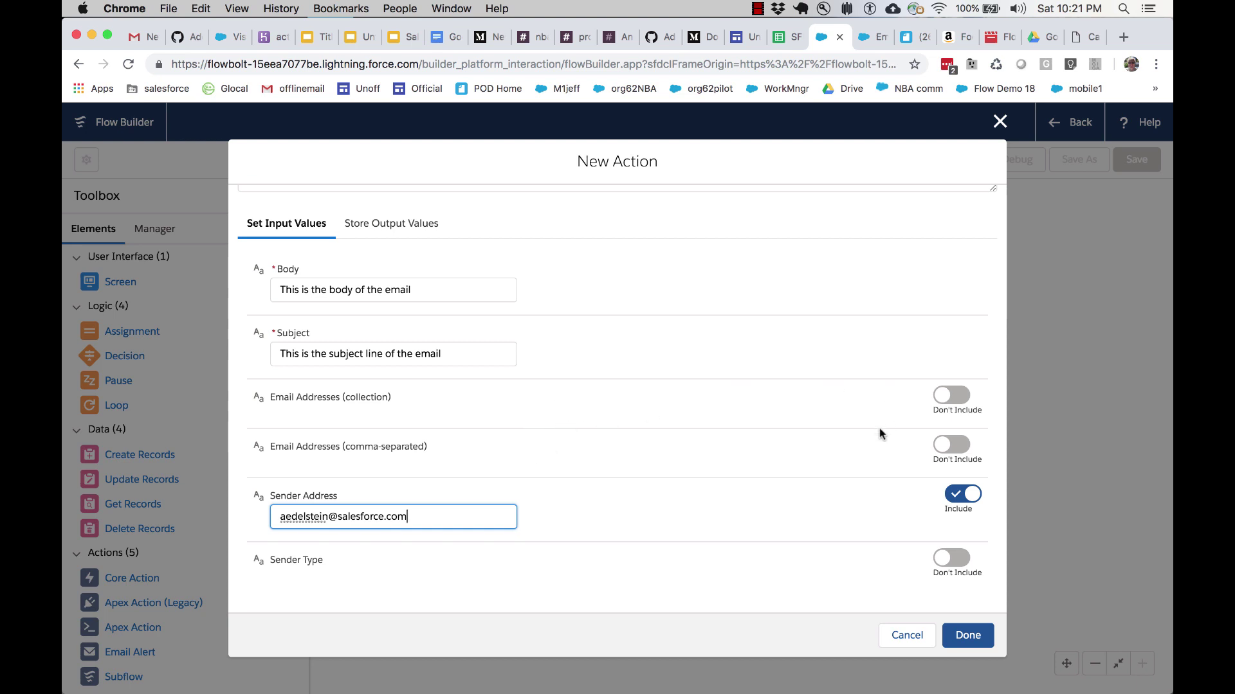
Step: Include Email Addresses (comma-separated) and enter the recipient's Gmail address
left_click(962, 451)
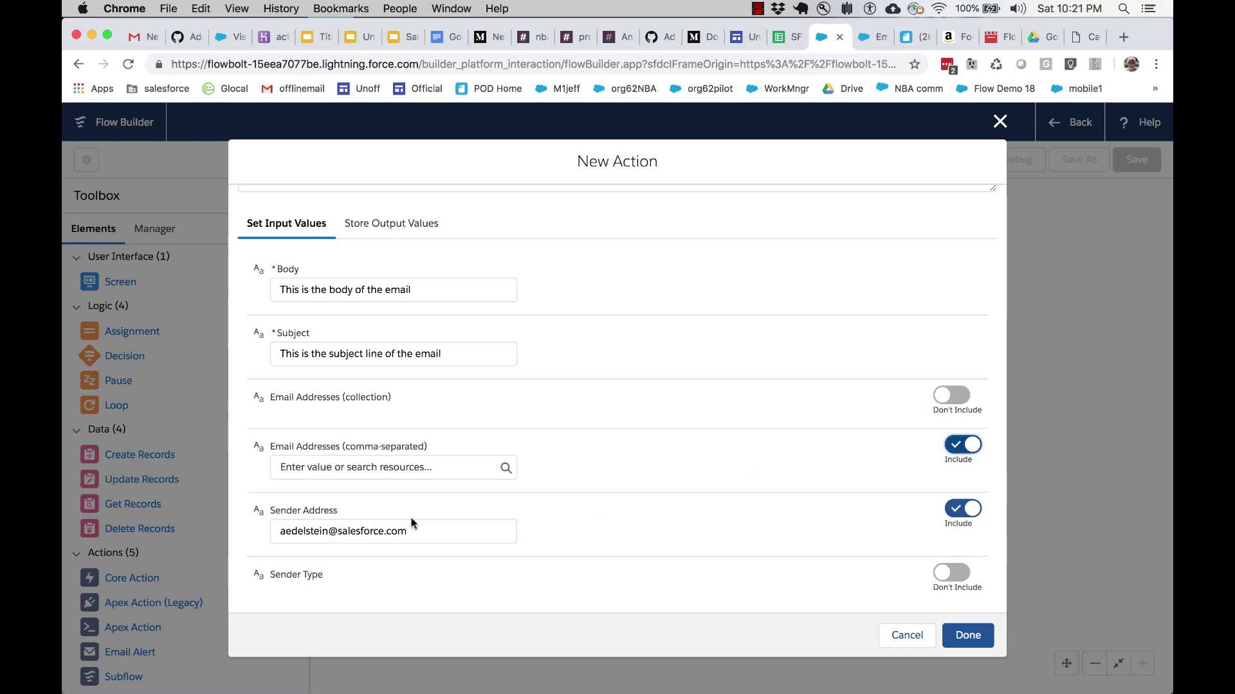
left_click(370, 472)
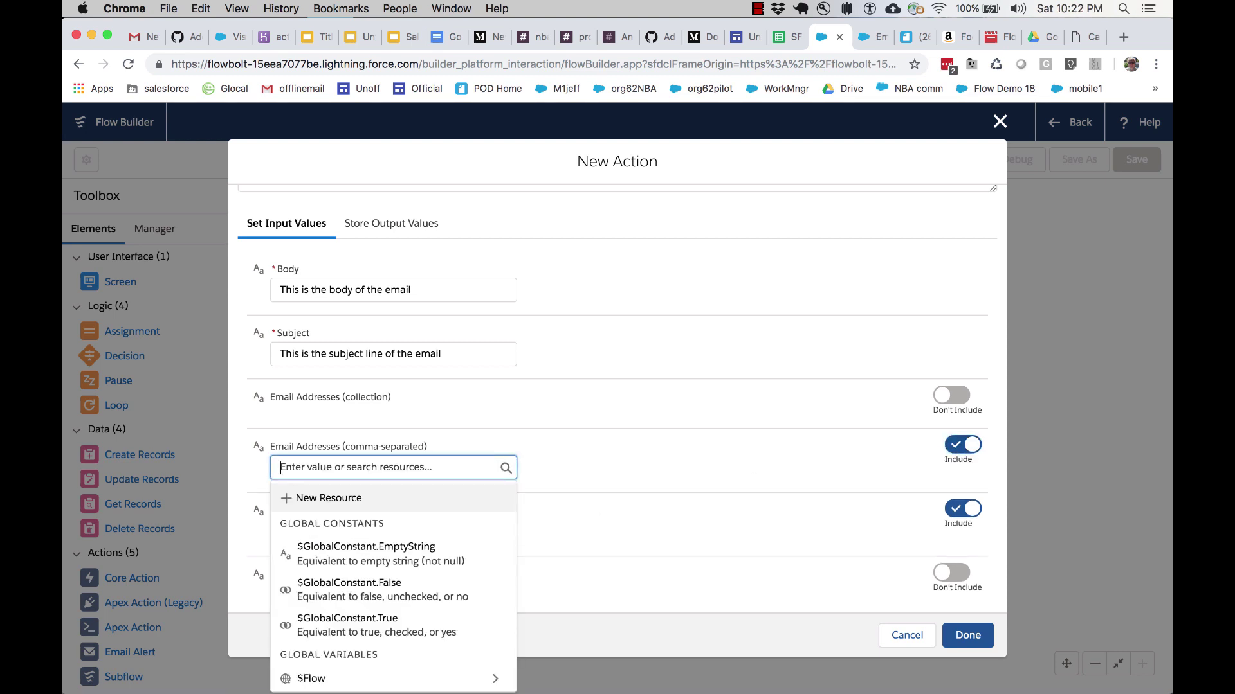
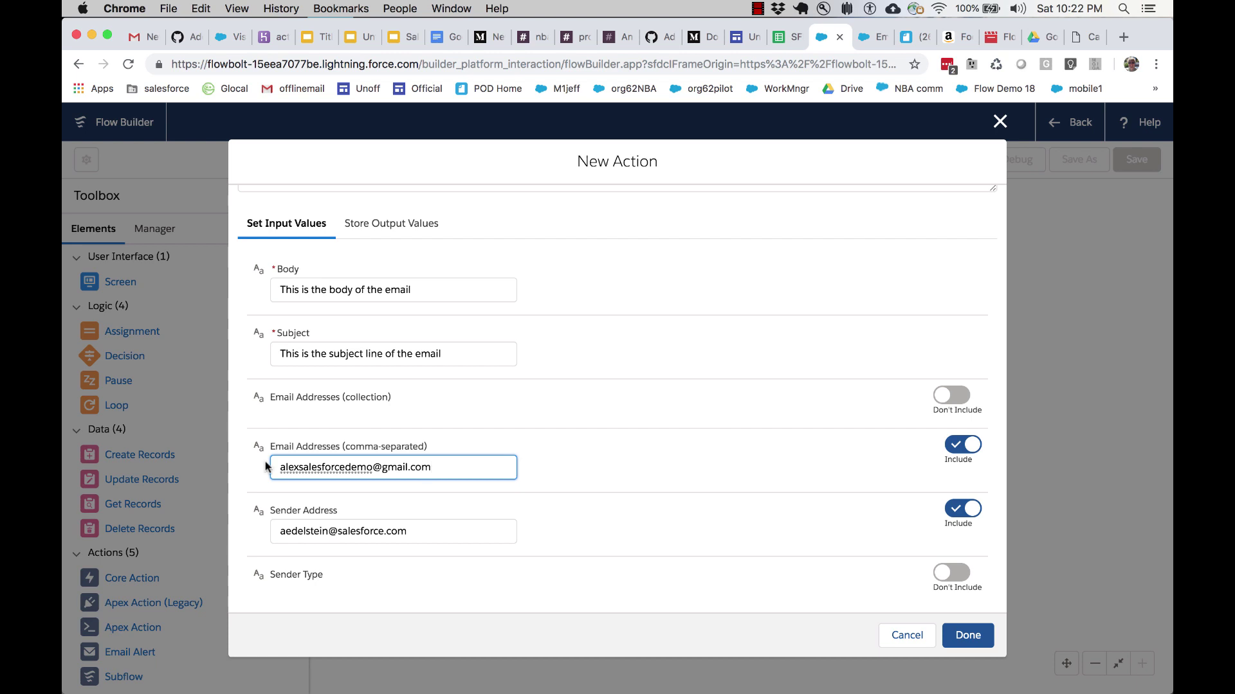
left_click(621, 454)
scroll(621, 454, "down", 1)
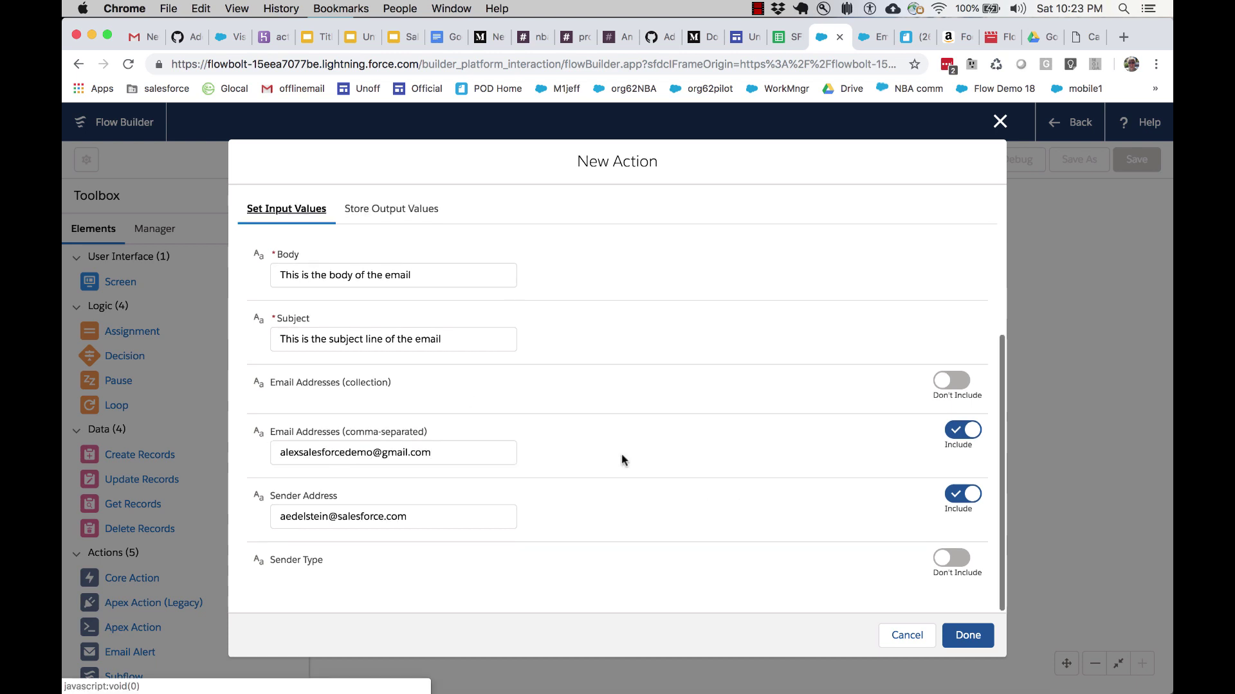
Step: Place the Send an Email to Myself action beside Start and connect Start to it
left_click(970, 633)
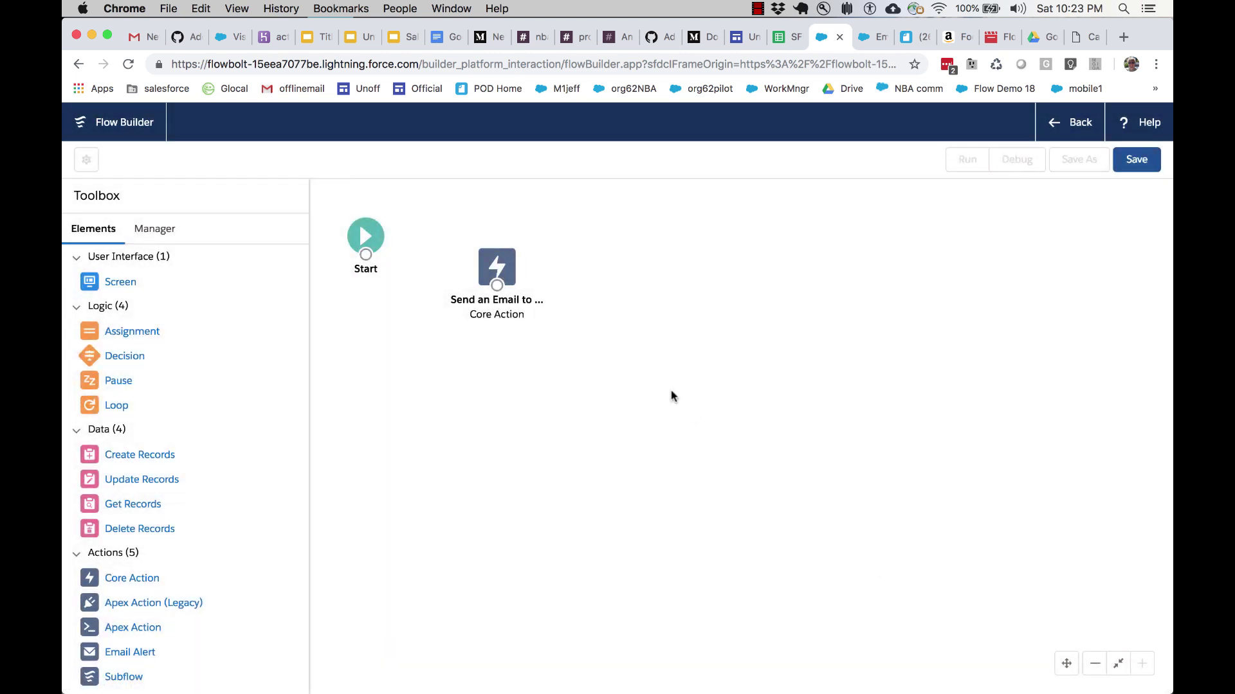
left_click_drag(503, 269, 504, 242)
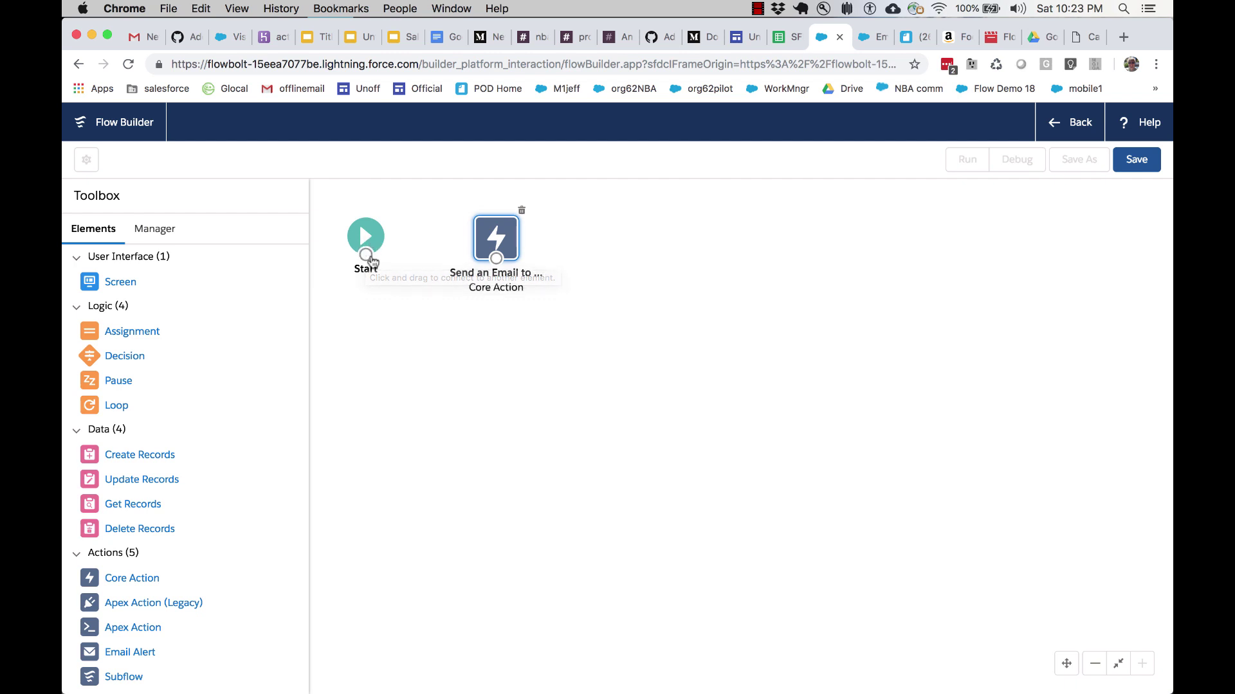
left_click_drag(366, 254, 508, 241)
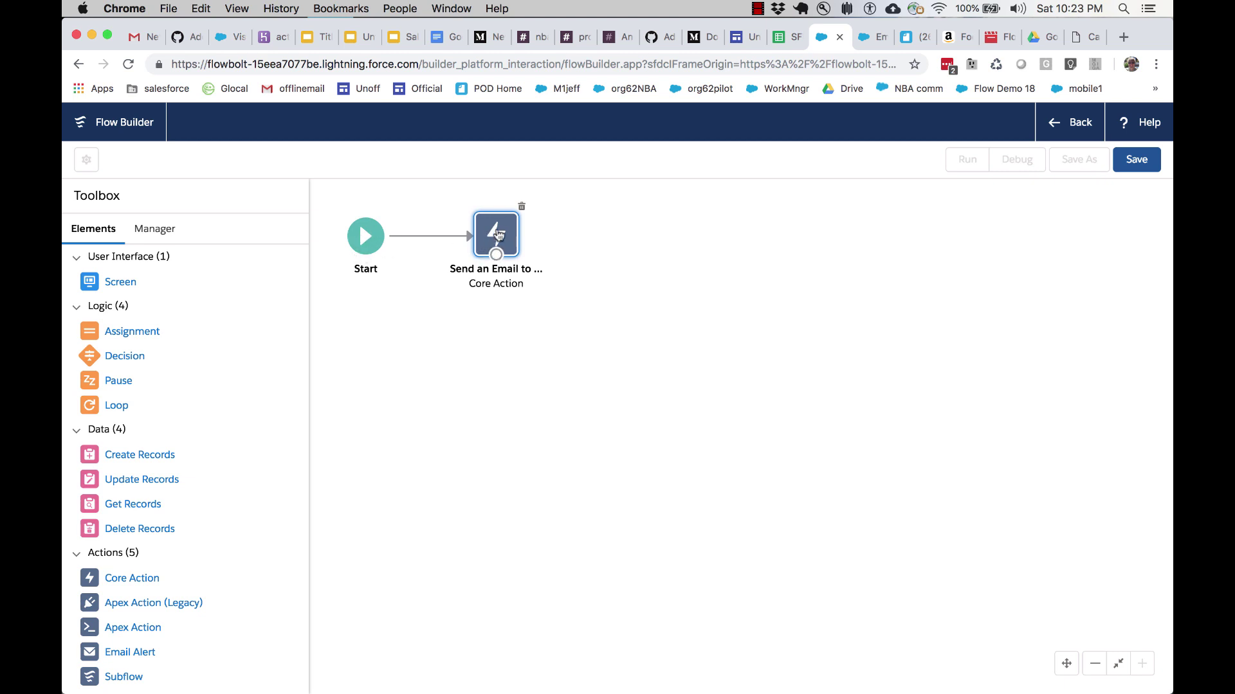
Step: Name the flow 'Lesson 1a - Send Email' with description 'This is for the flow tutorial.'
left_click(1125, 161)
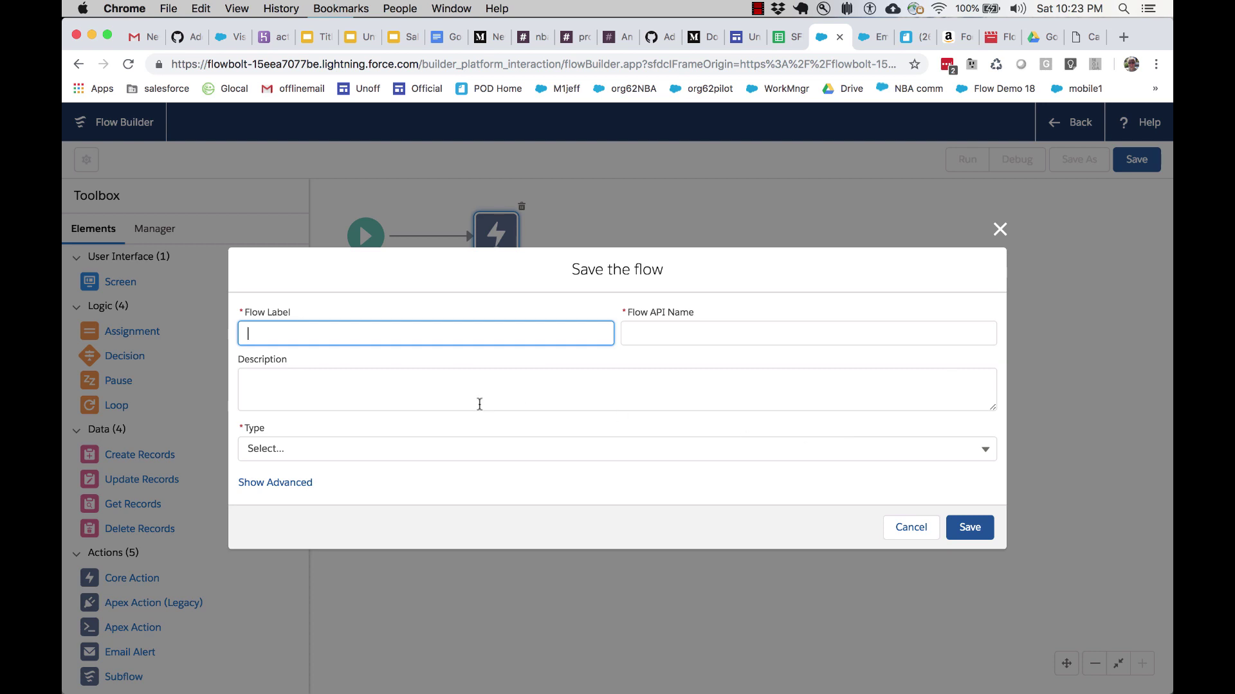
type("Lesson 1a - Send Email")
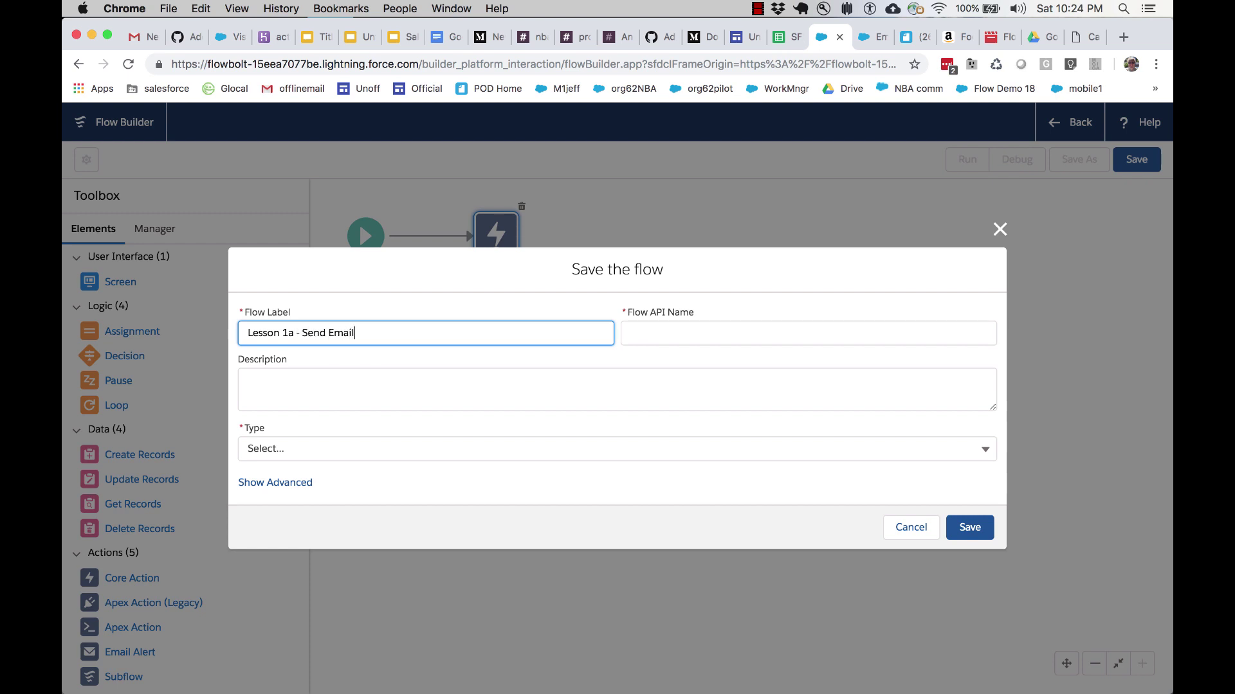
key("Tab")
left_click(450, 386)
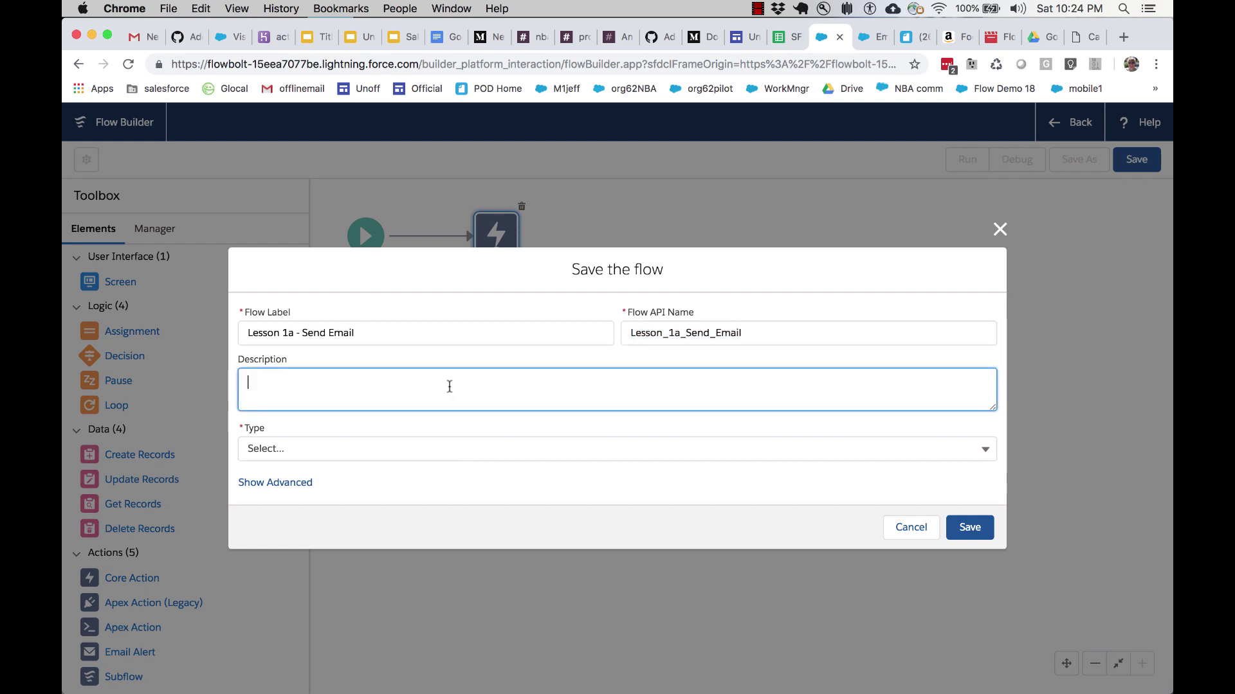
type("This is for the flow tutorial.")
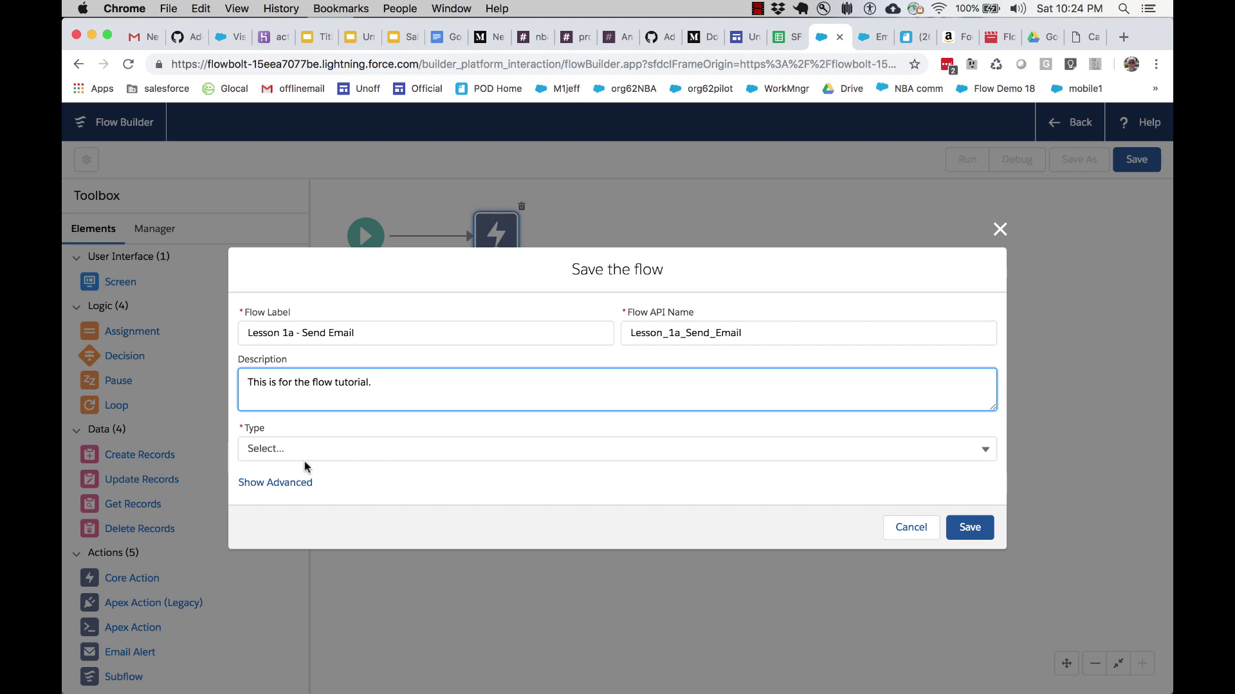
left_click(241, 427)
Step: Set the flow type to Autolaunched Flow and save it as version 1
left_click(246, 427)
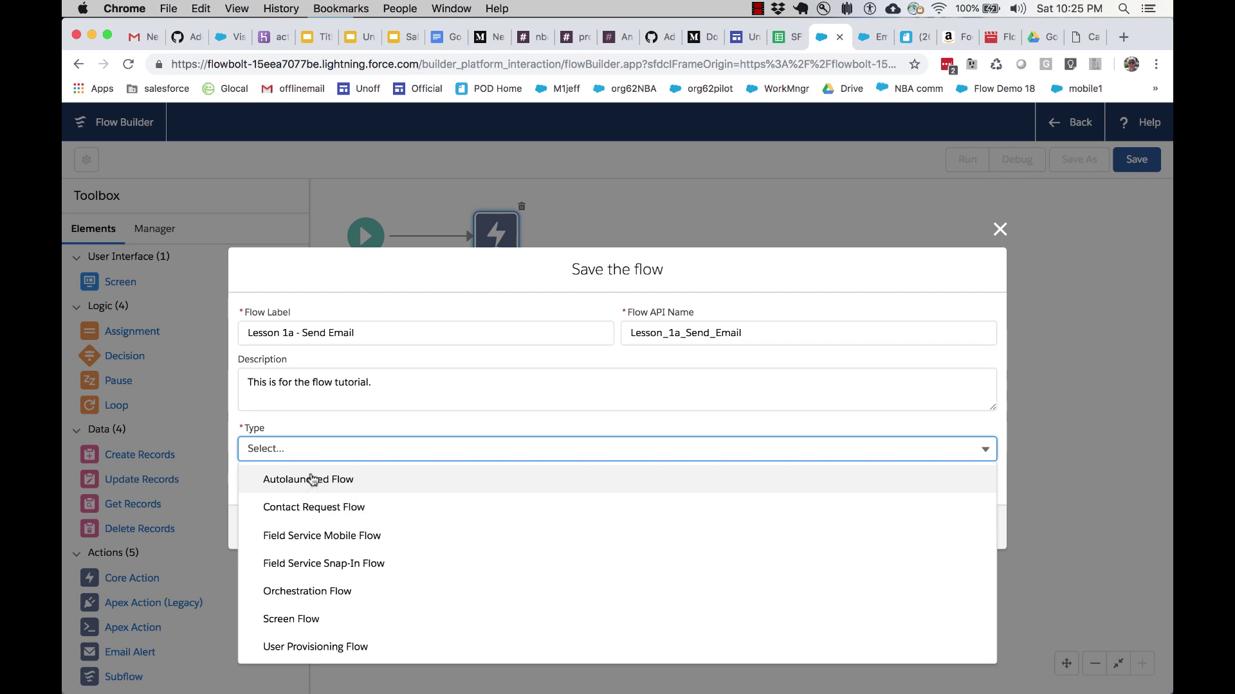
left_click(312, 479)
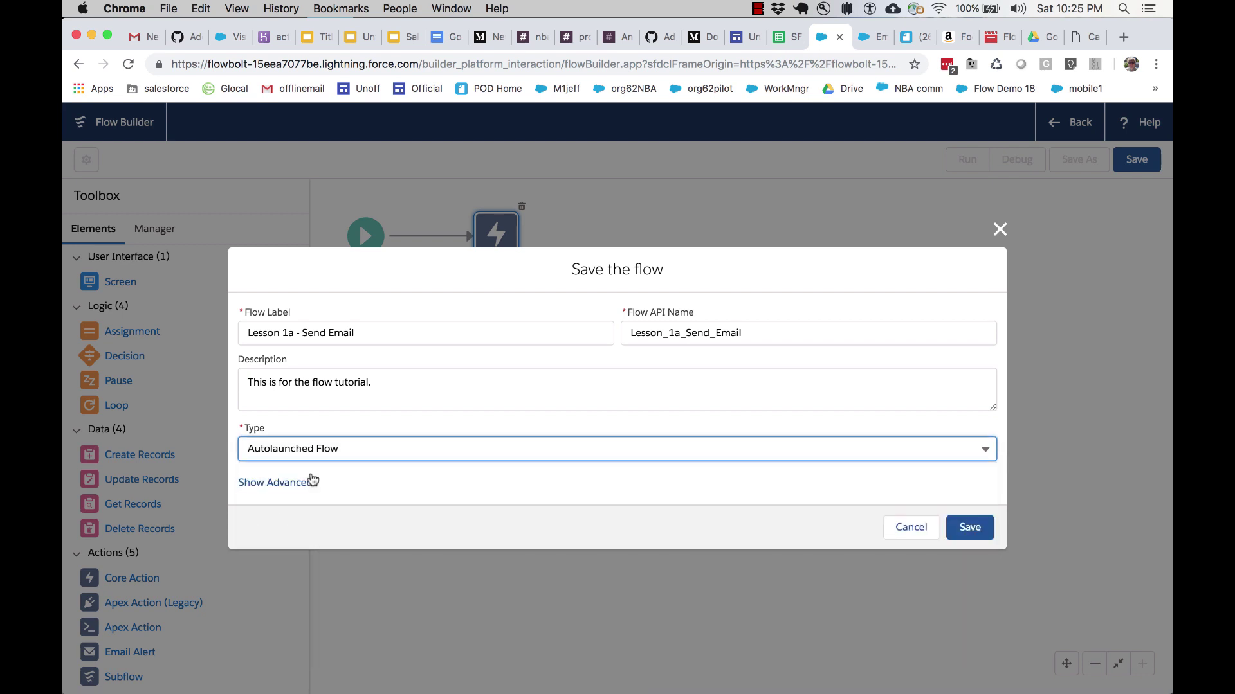
left_click(973, 527)
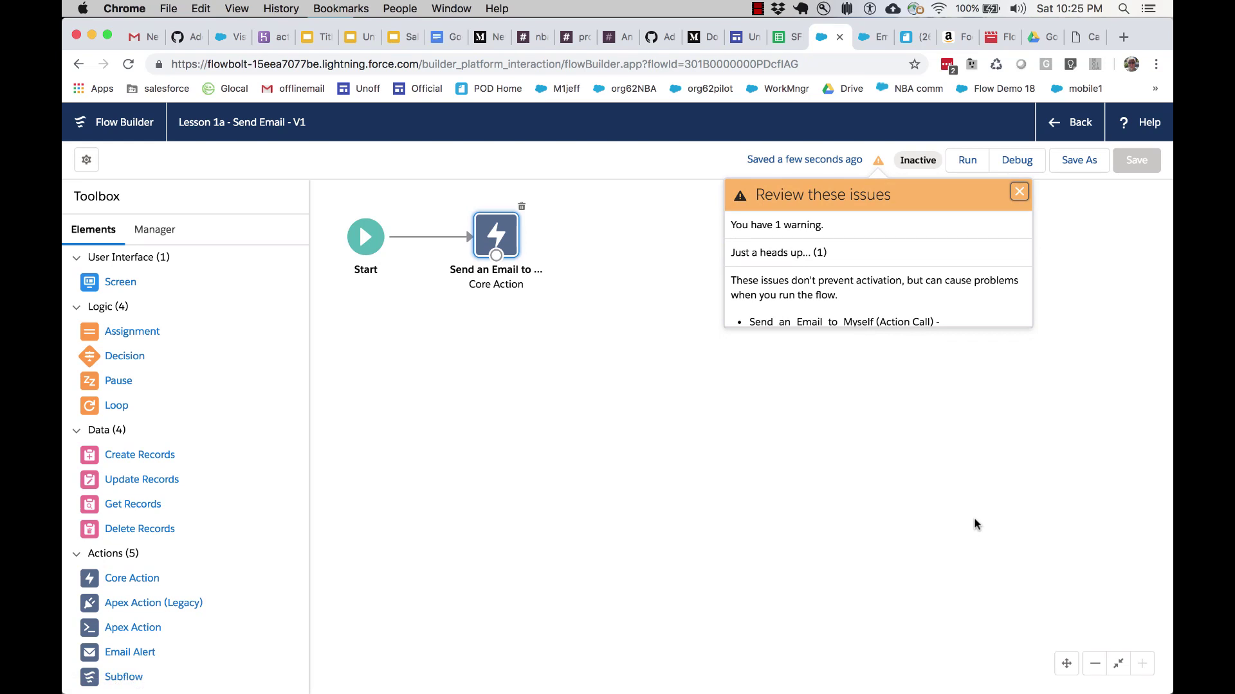
Step: Read the warning about the unconnected email action and close the Review these issues panel
scroll(900, 302, "down", 1)
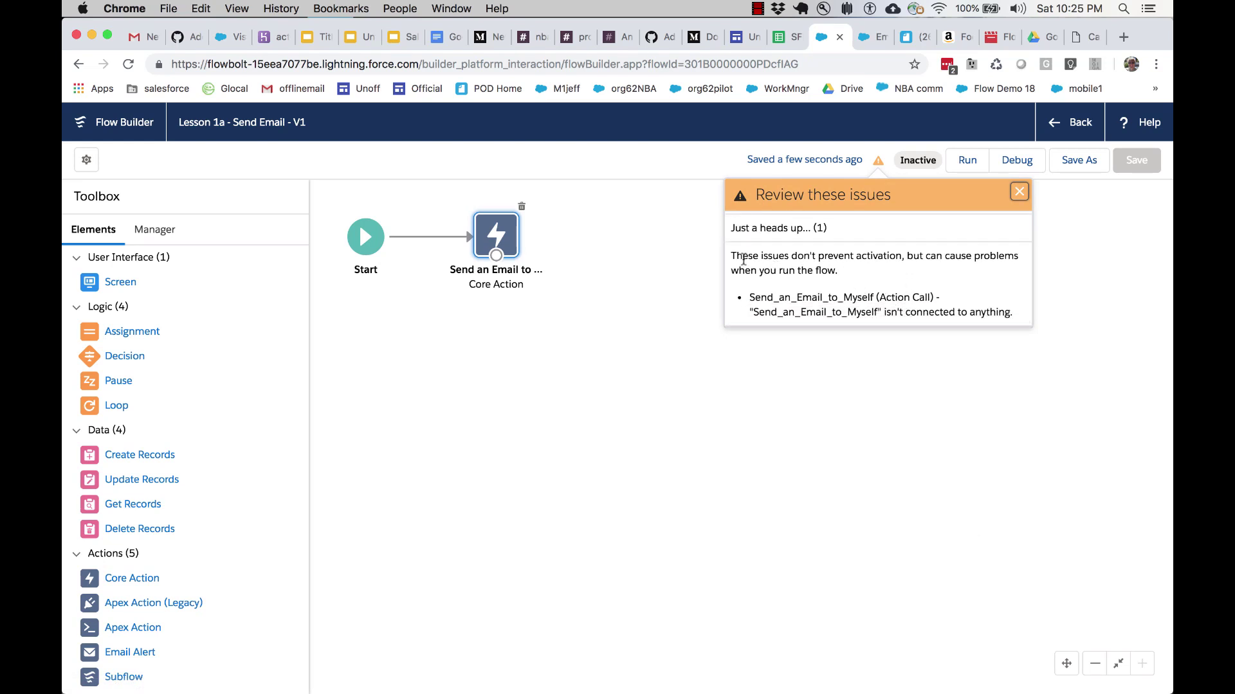
left_click_drag(733, 256, 1003, 311)
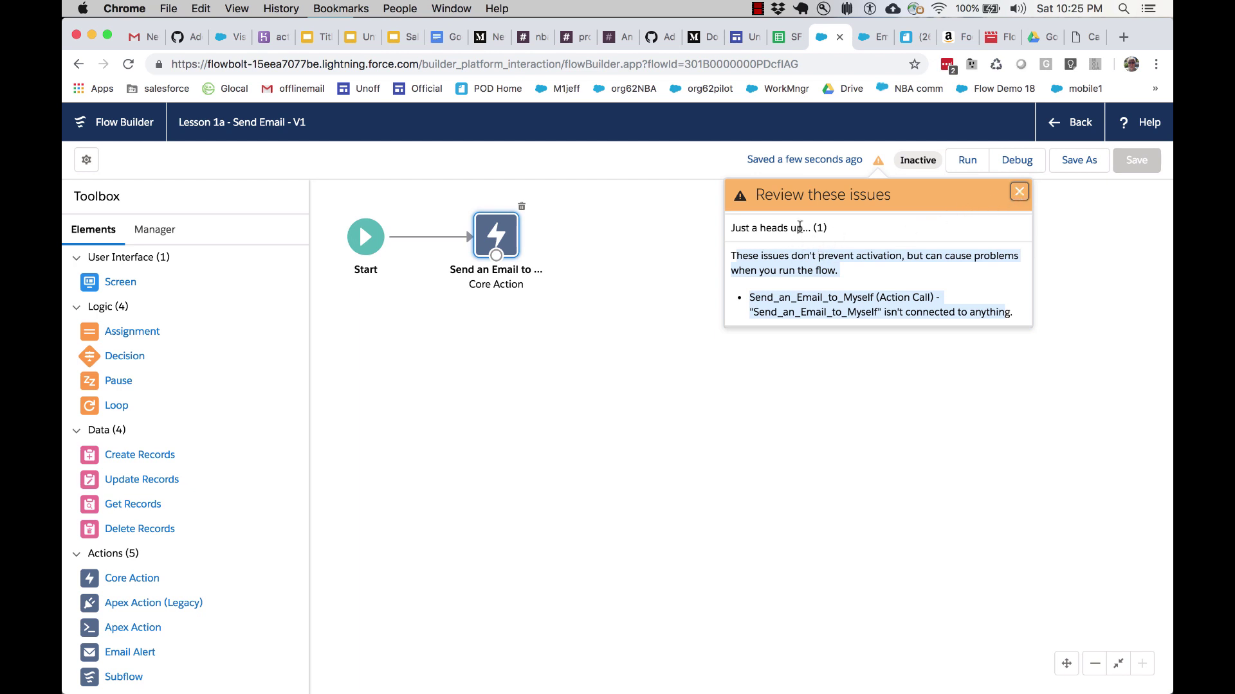
left_click(720, 230)
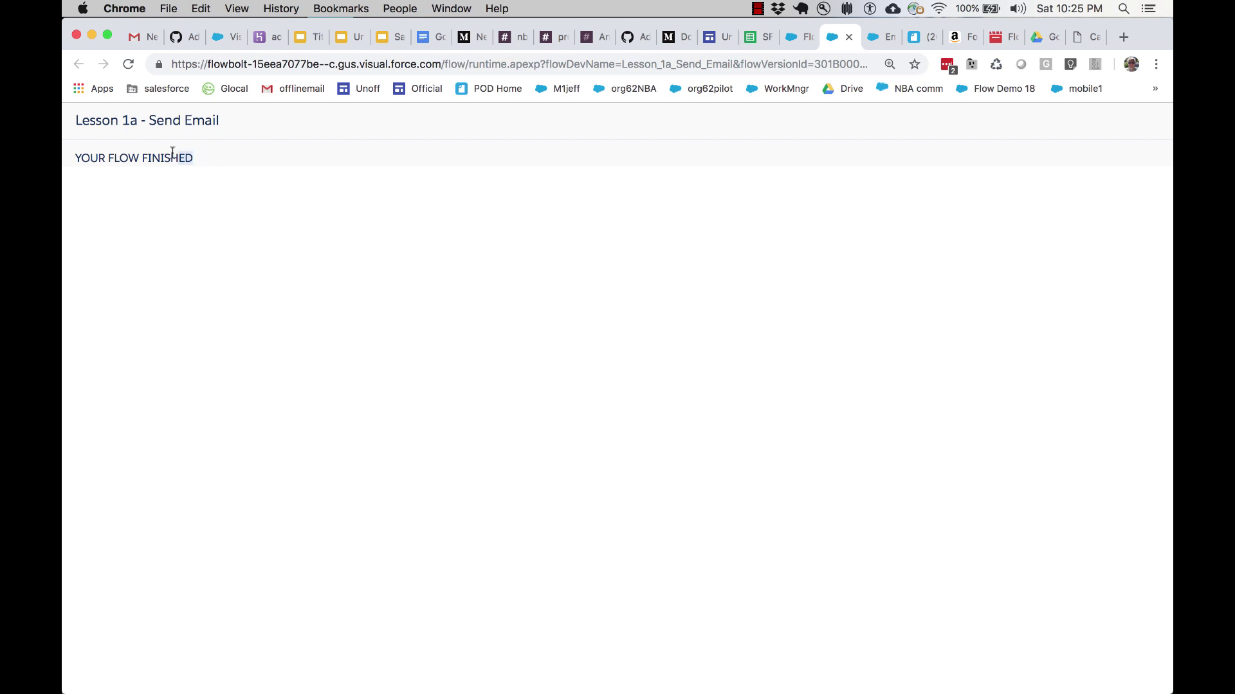
Step: Confirm the YOUR FLOW FINISHED message and switch to the Gmail inbox window
left_click_drag(161, 155, 76, 158)
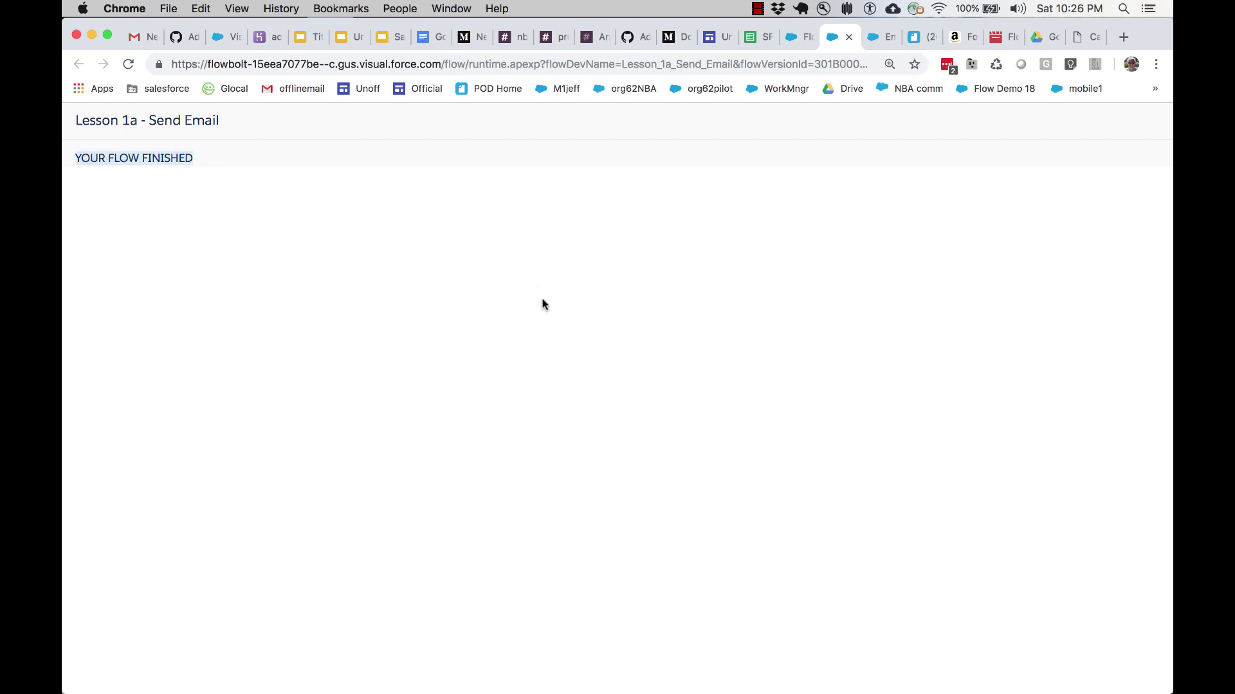
key("super+grave")
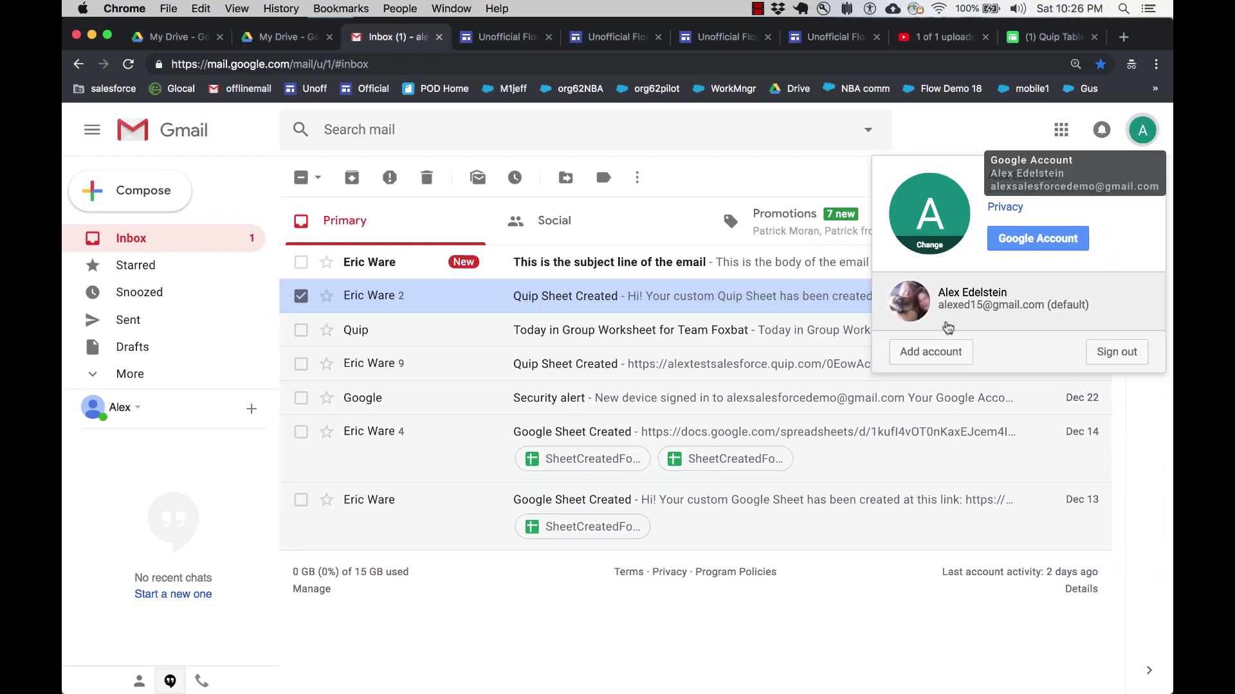
Step: Open the flow's email 'This is the subject line of the email' in Gmail, then return to Flow Builder
left_click(775, 200)
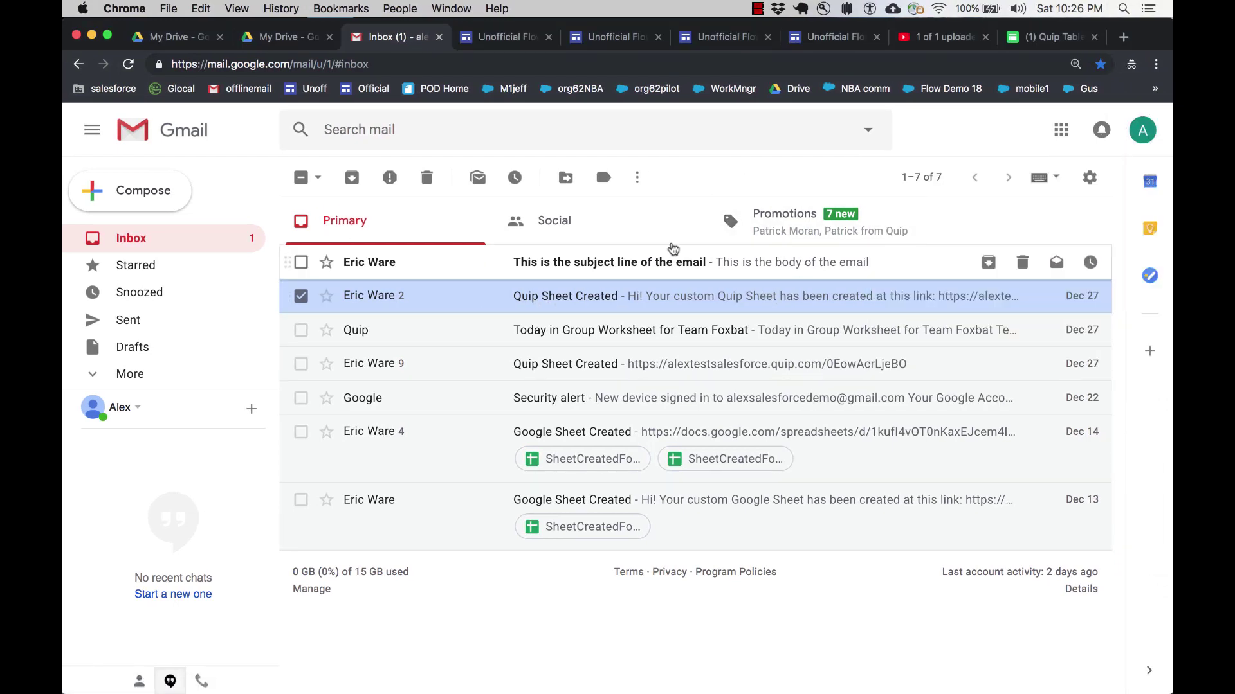
left_click(612, 267)
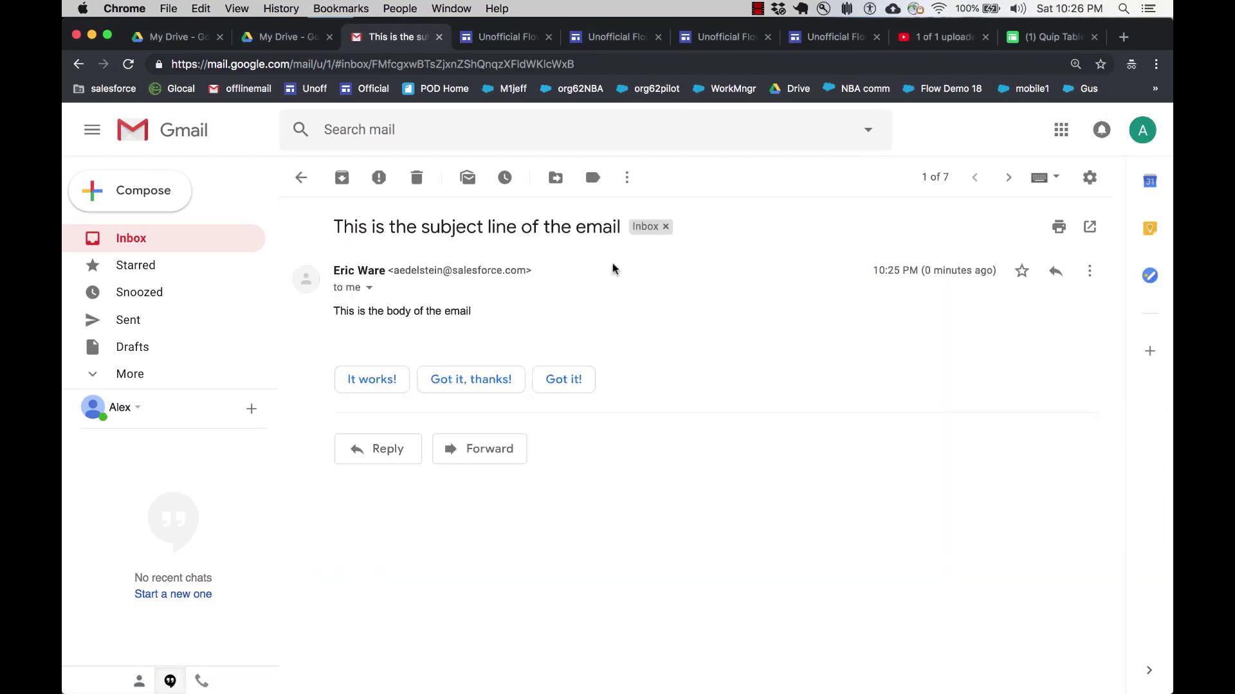
left_click_drag(477, 315, 335, 310)
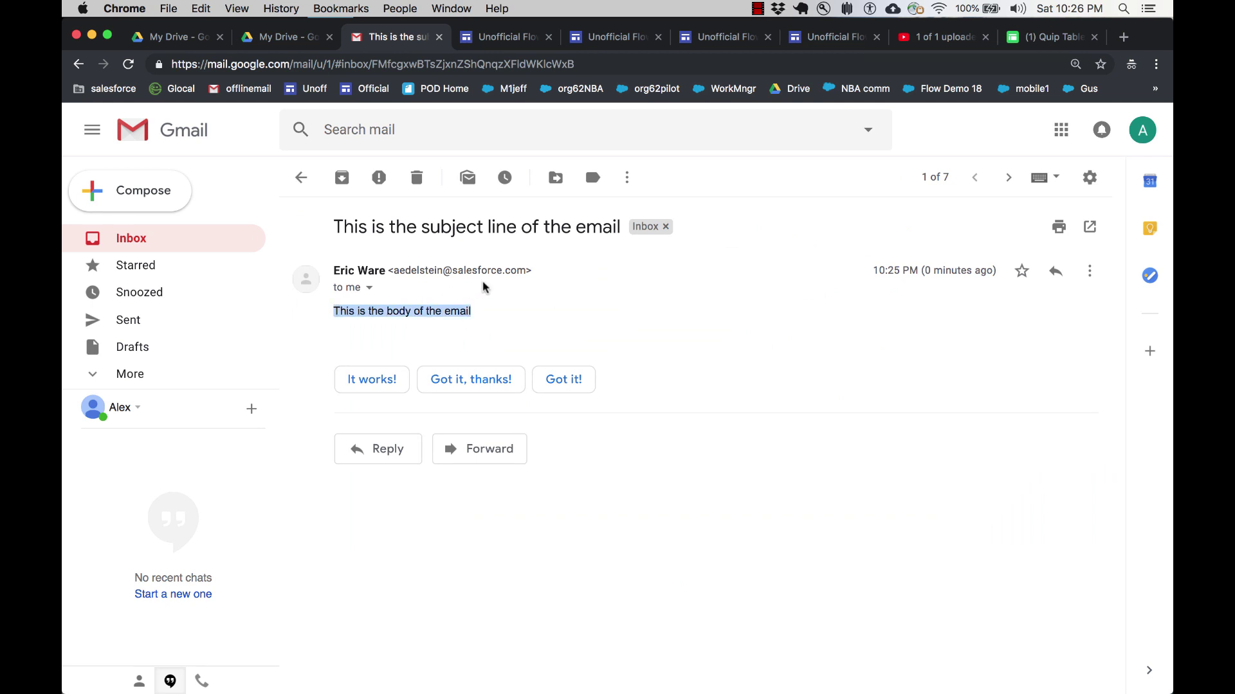
left_click_drag(546, 233, 410, 235)
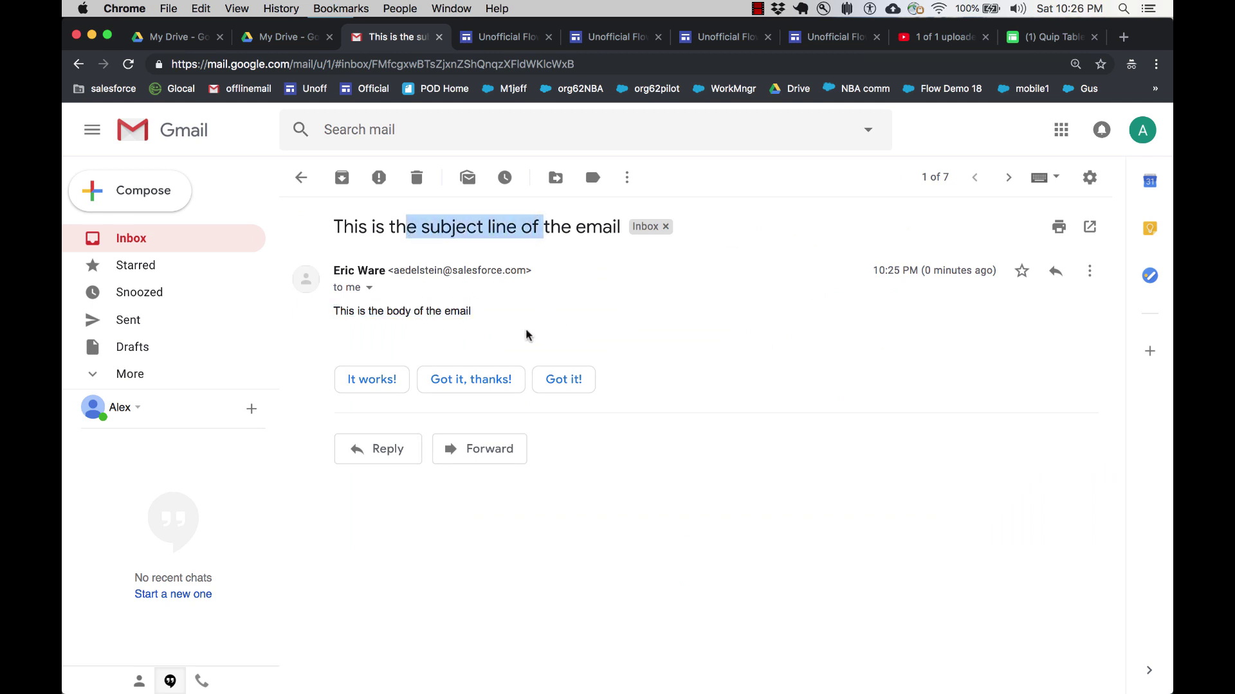
key("ctrl+Left")
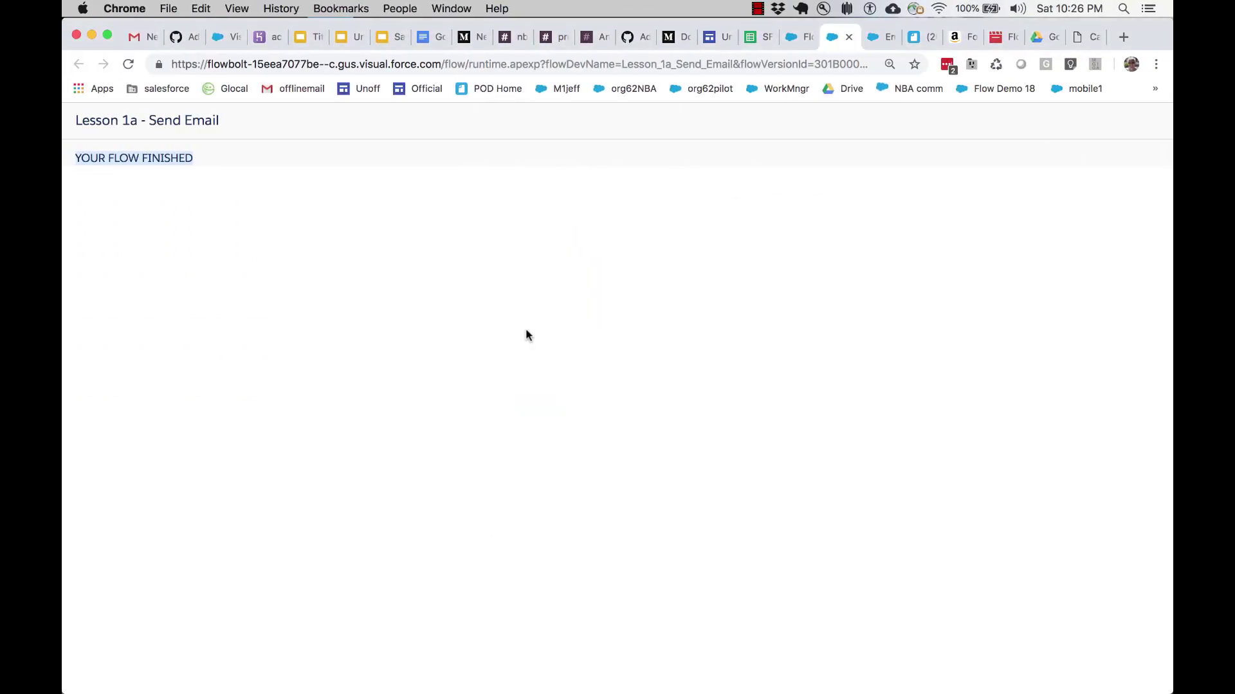
Step: Leave Flow Builder and sort the Flows list by Last Modified Date, newest first
left_click(797, 41)
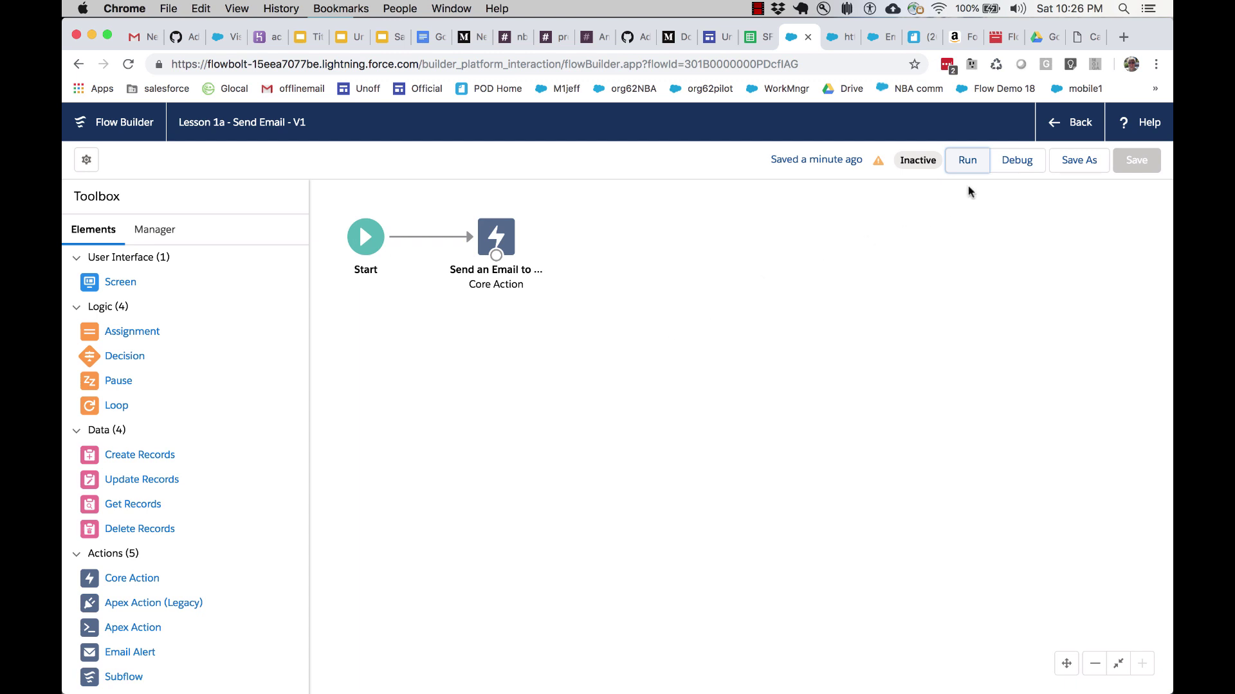
left_click(1066, 122)
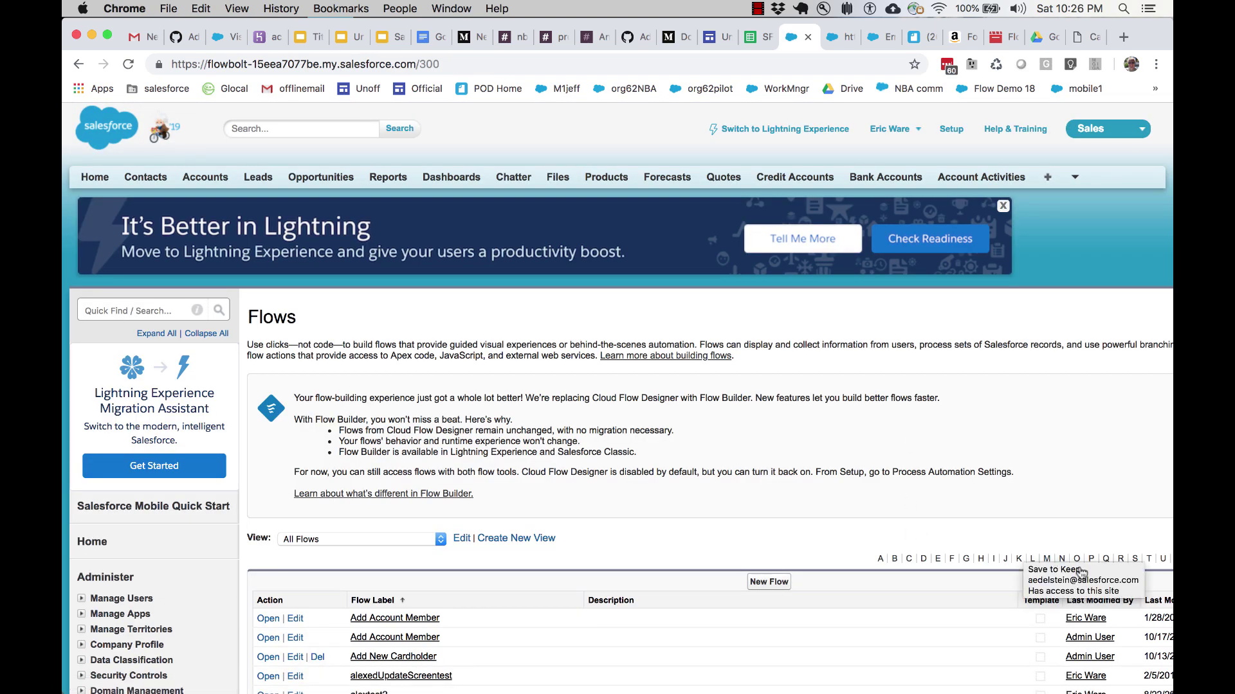
scroll(944, 455, "right", 4)
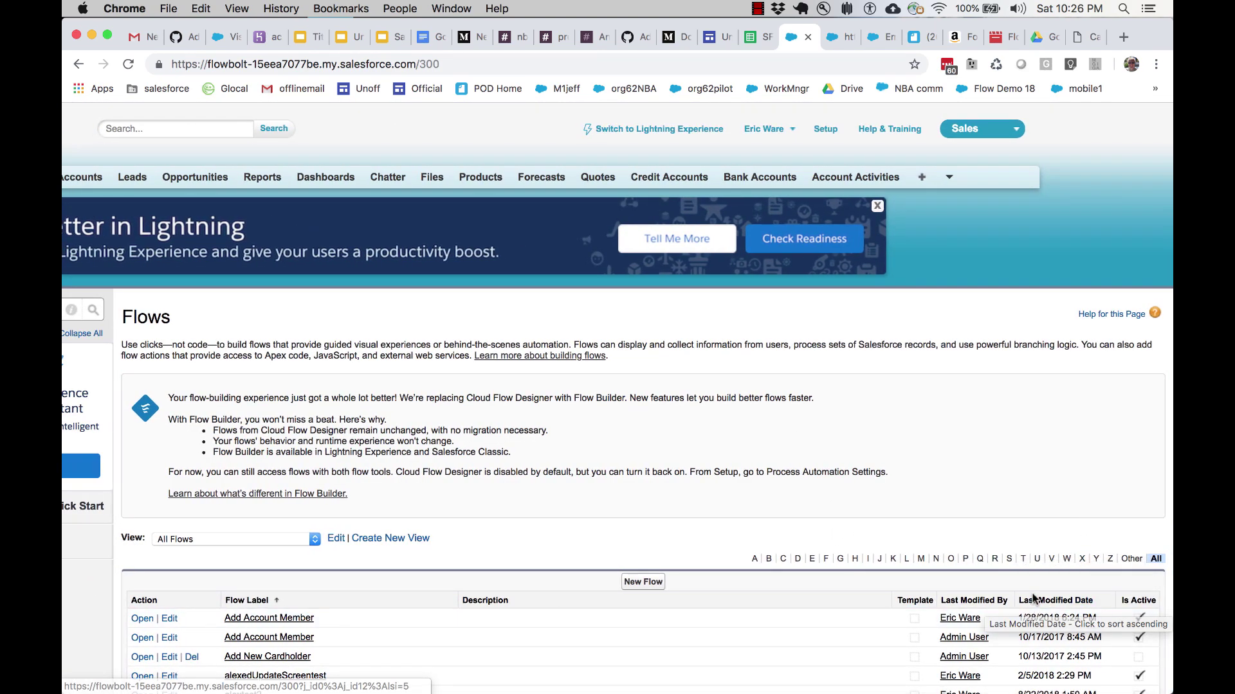
left_click(1040, 601)
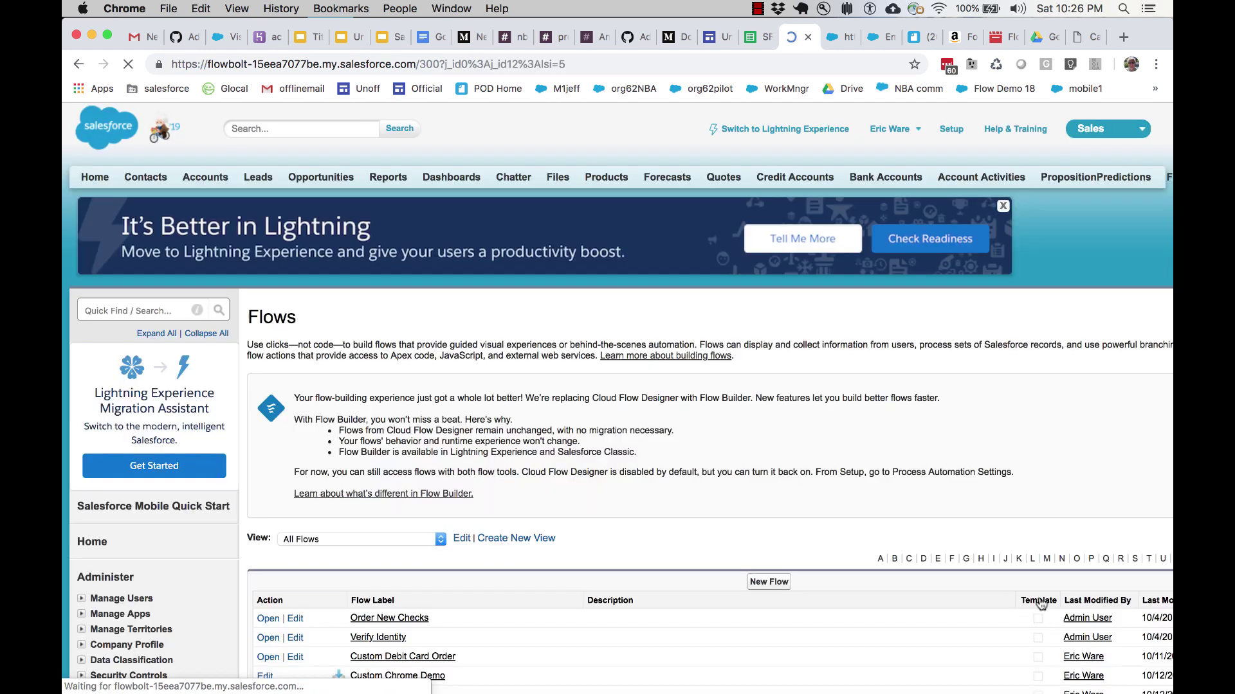
left_click(1165, 602)
scroll(706, 589, "down", 5)
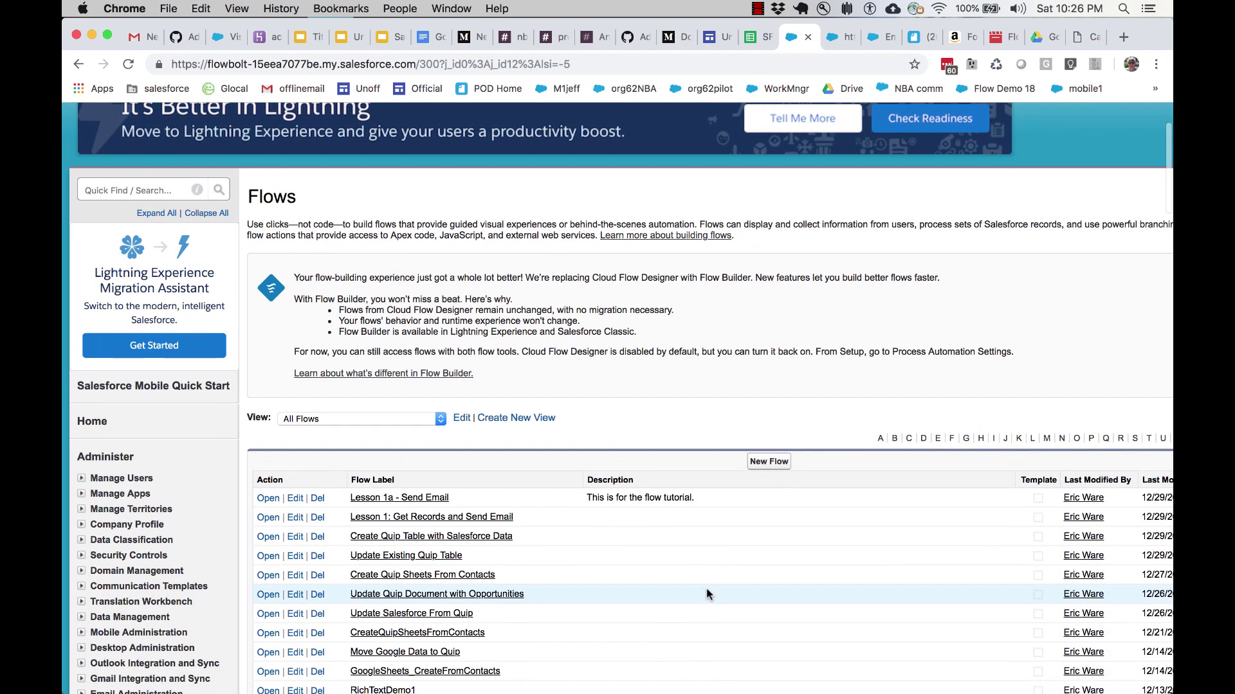
scroll(658, 384, "right", 3)
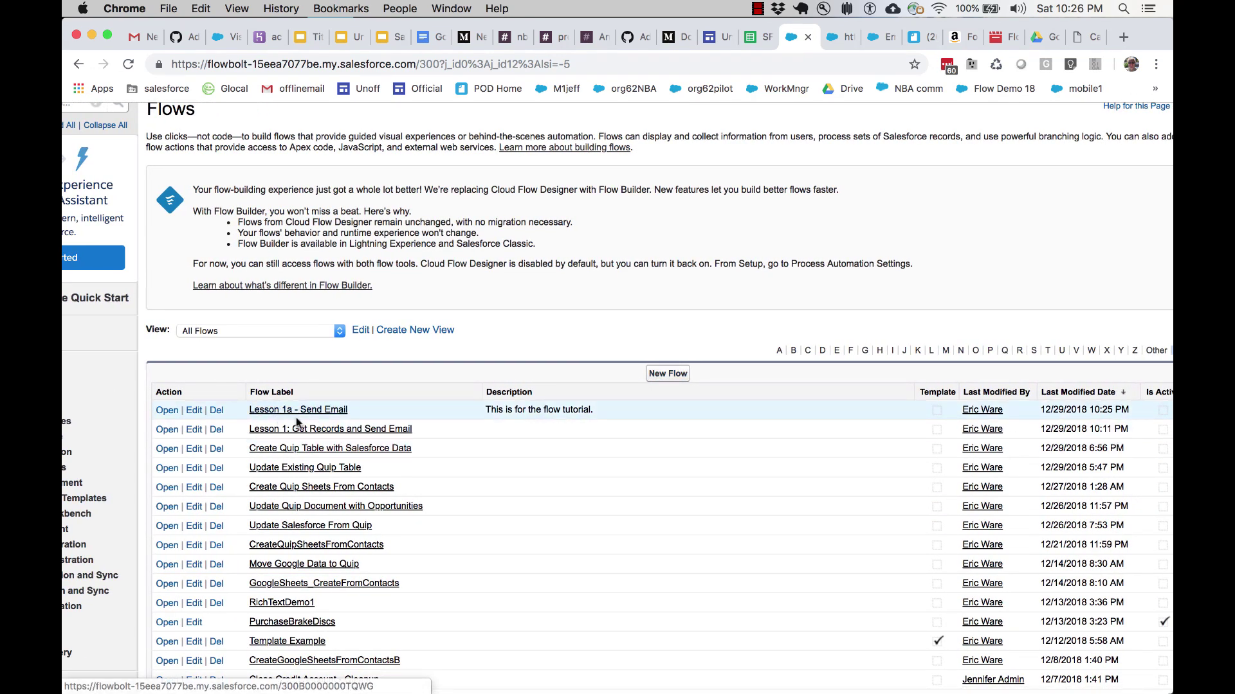
scroll(443, 412, "right", 1)
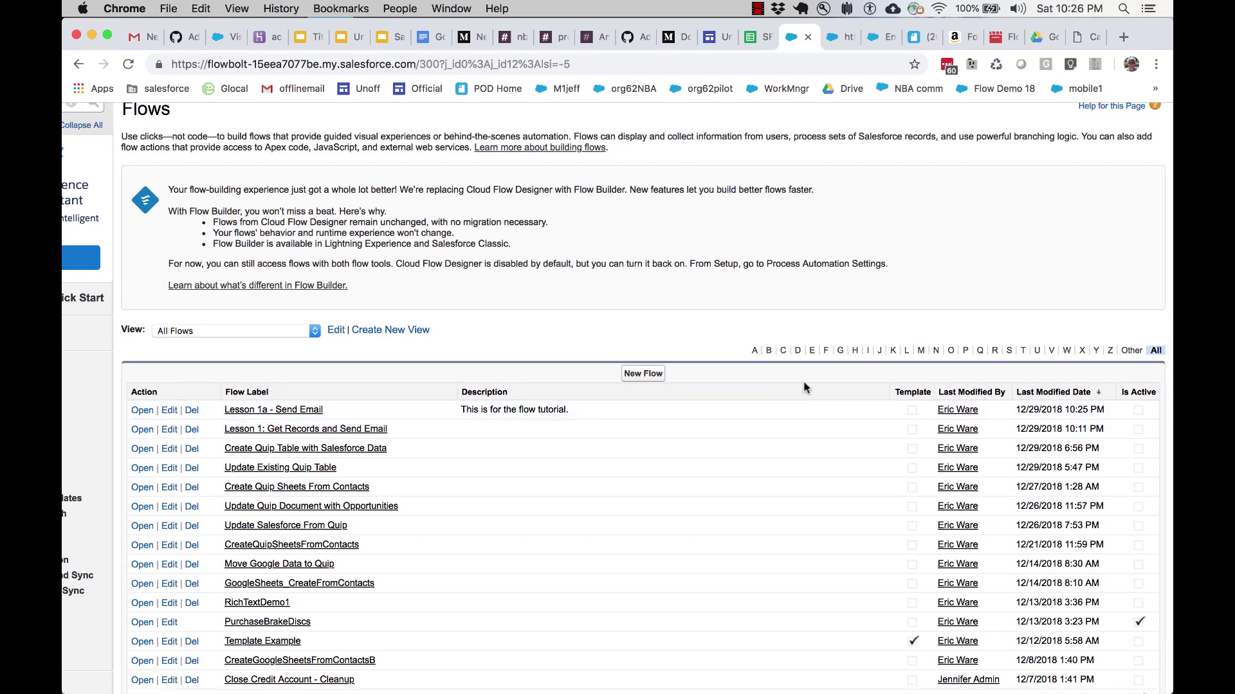
scroll(776, 390, "left", 5)
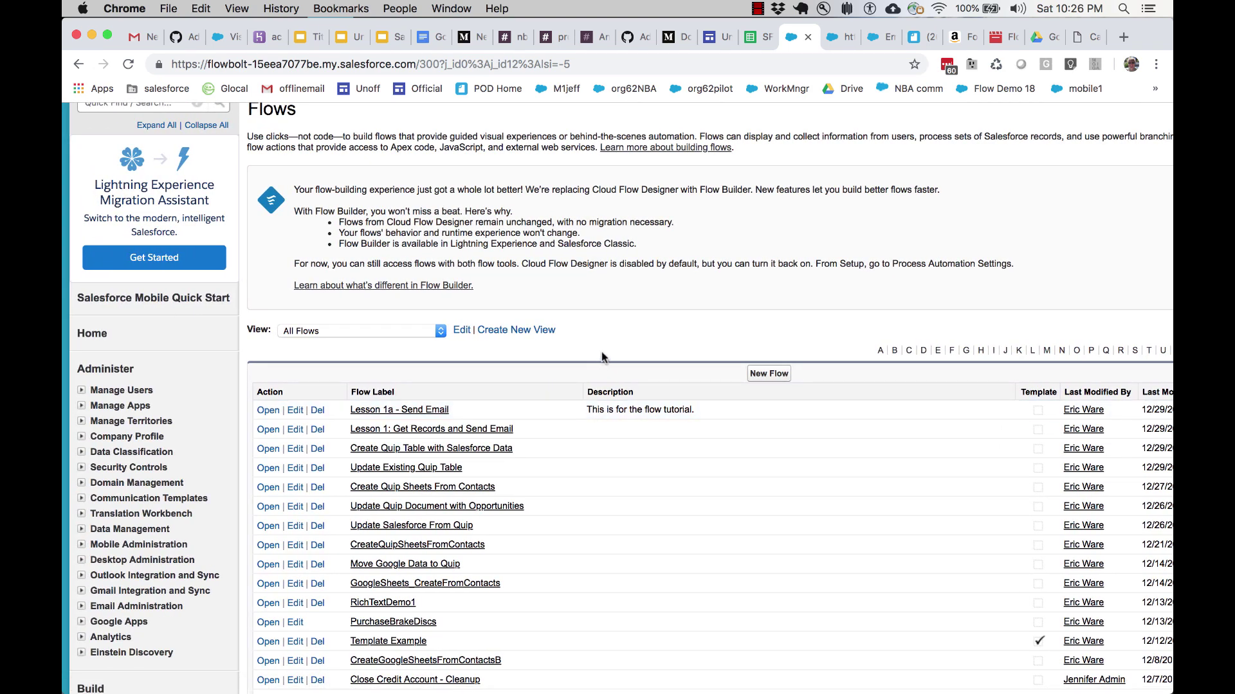
scroll(602, 357, "right", 4)
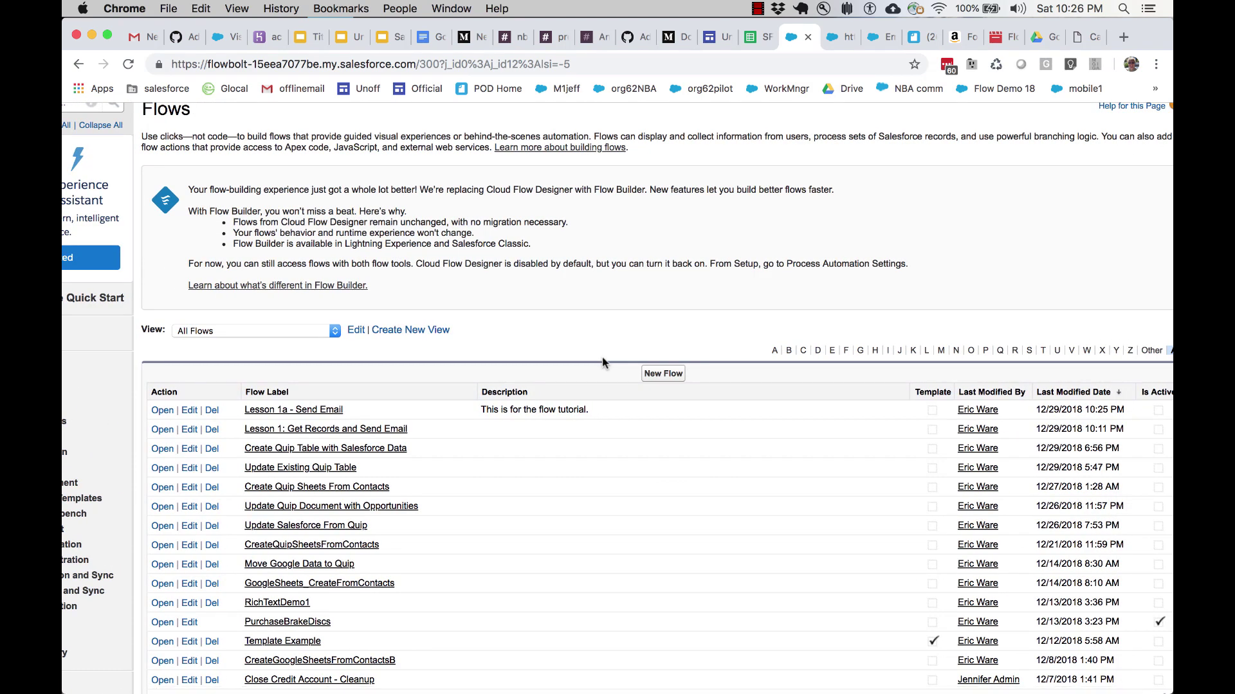
scroll(616, 363, "right", 1)
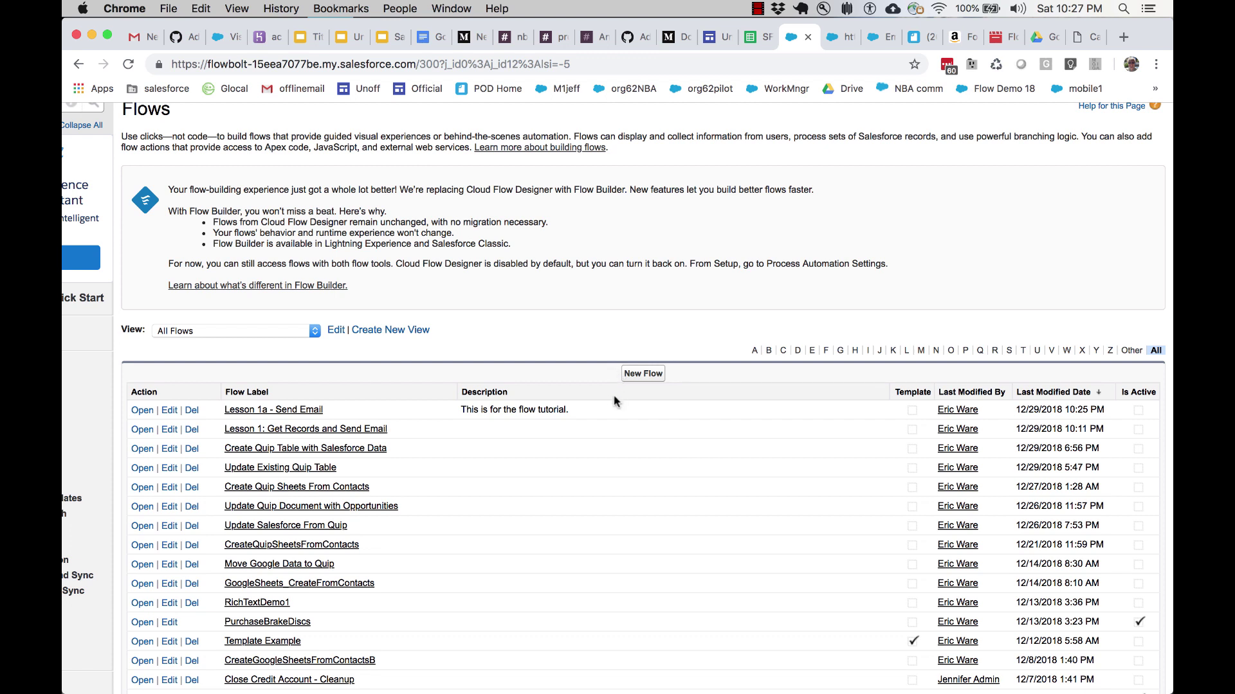
Step: View the Lesson 1a - Send Email flow details, then bring up the Learn More slide
left_click(276, 412)
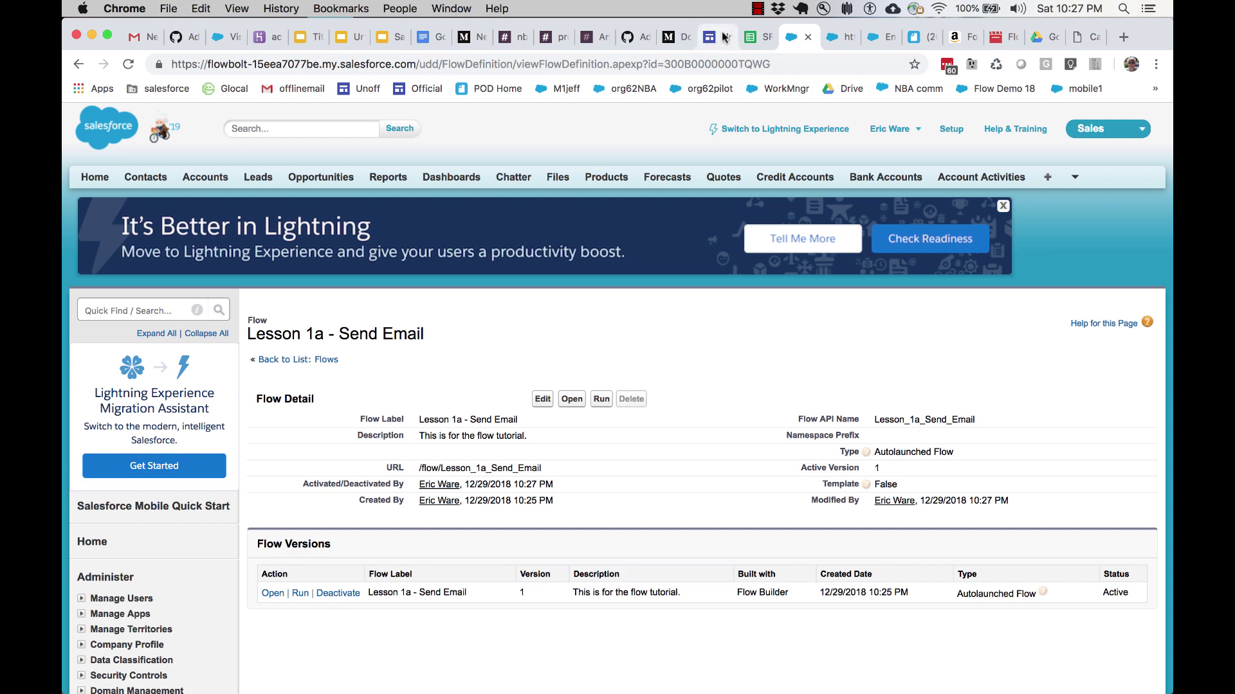
left_click(756, 8)
left_click(778, 25)
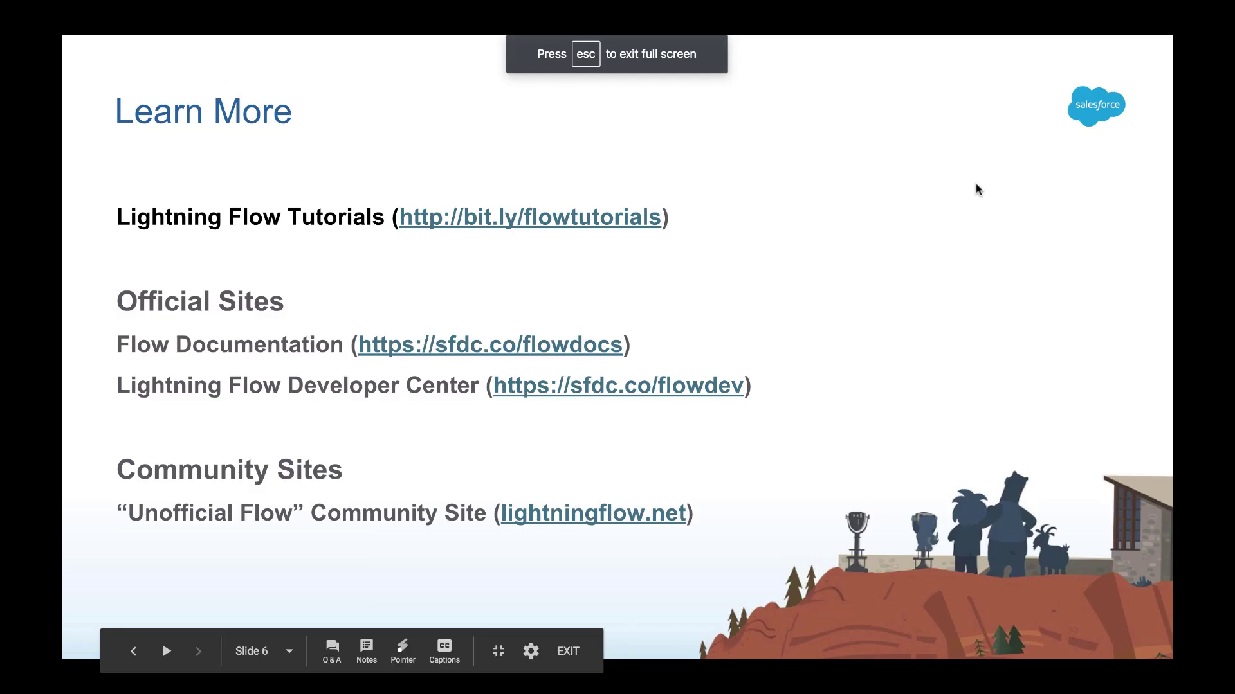